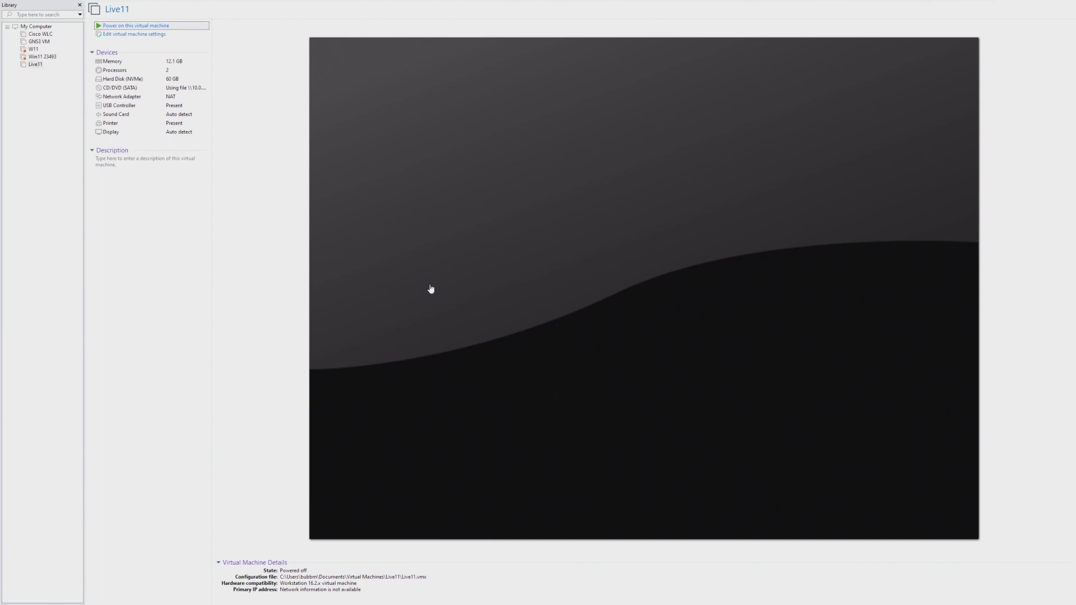
# - Power on and reset the Live11 VM, choosing the SATA CDROM in the EFI boot manager
pyautogui.click(431, 288)
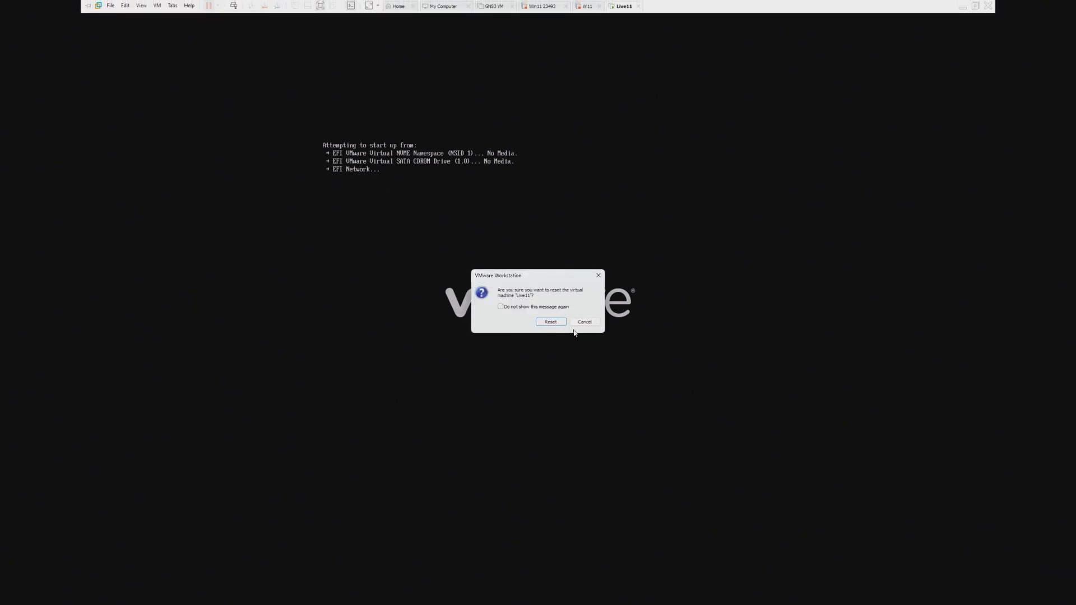
pyautogui.click(548, 321)
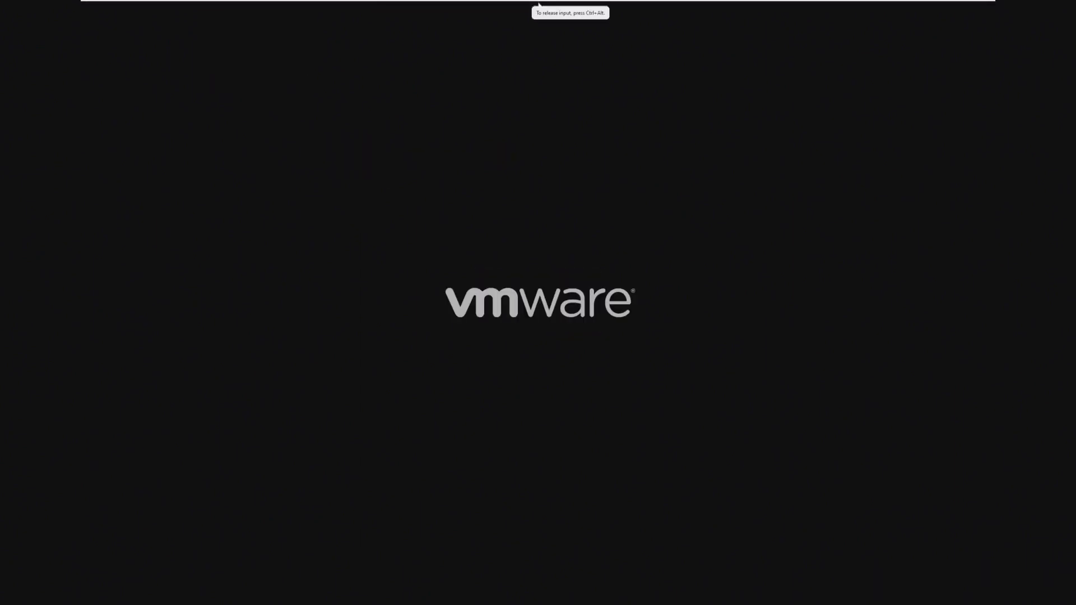
pyautogui.press('Escape')
pyautogui.press('Down')
pyautogui.press('Down')
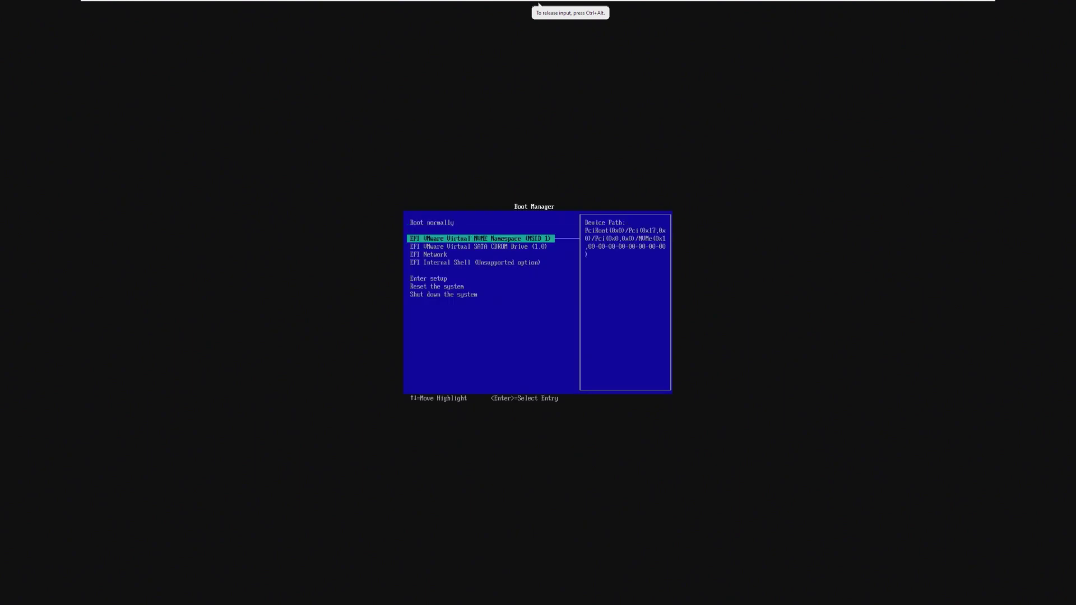
pyautogui.hotkey('ctrl', 'alt')
# - Check the Live11 VM's CD/DVD drive settings and close the settings
pyautogui.moveTo(247, 3)
pyautogui.click(157, 5)
pyautogui.moveTo(181, 28)
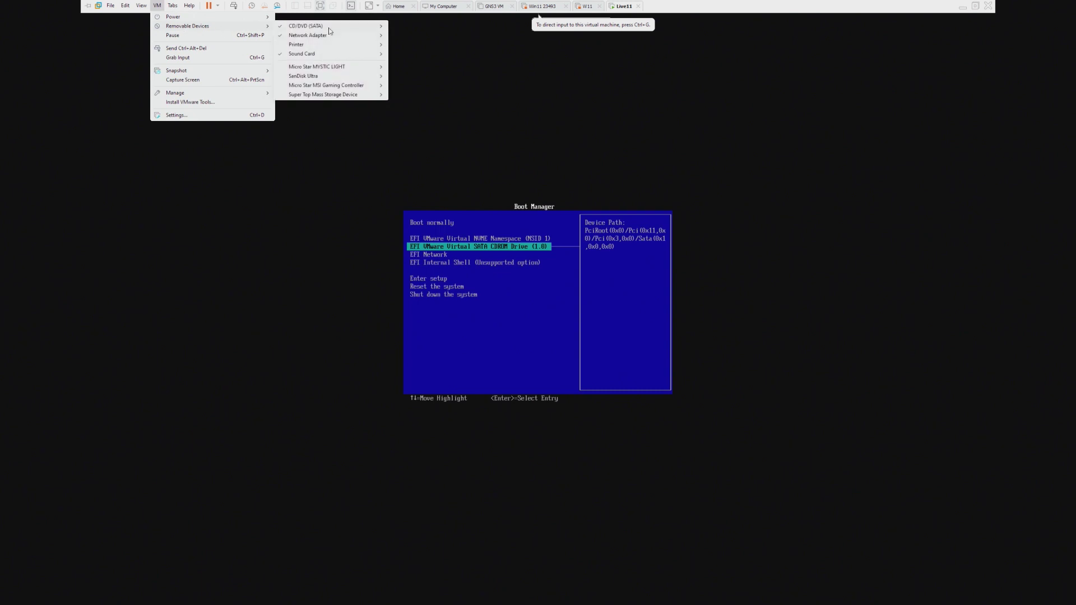
pyautogui.moveTo(331, 27)
pyautogui.click(427, 36)
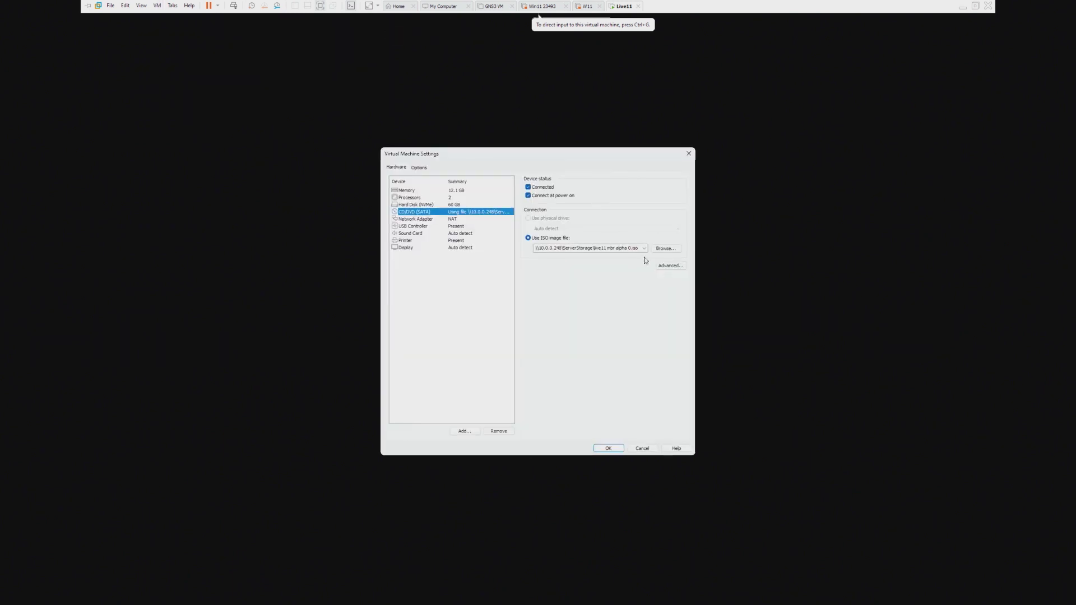
pyautogui.press('Return')
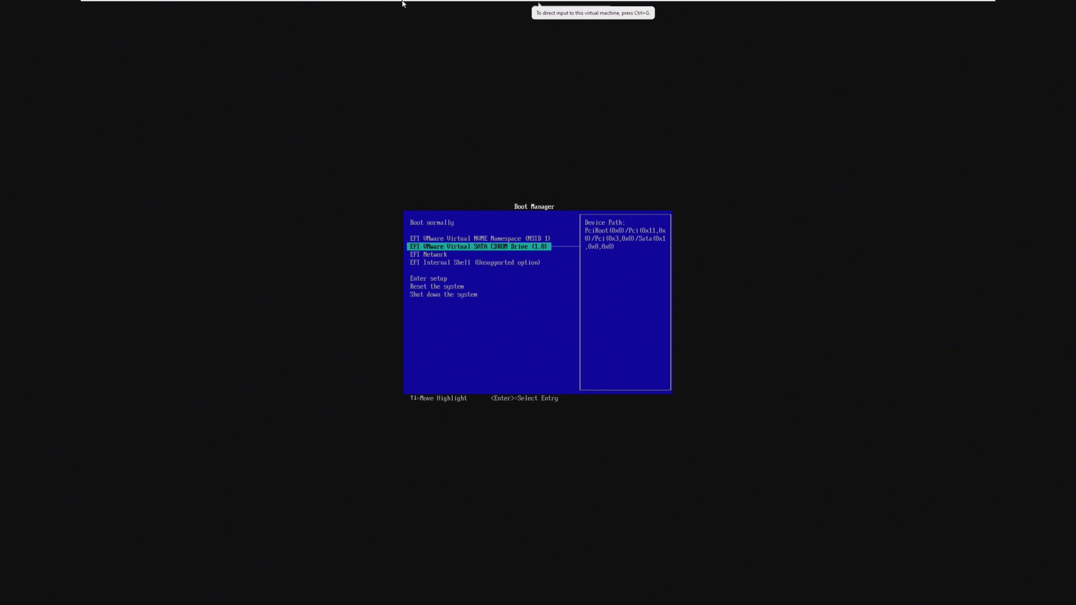
# - Power off the Live11 virtual machine and confirm
pyautogui.moveTo(402, 2)
pyautogui.click(218, 6)
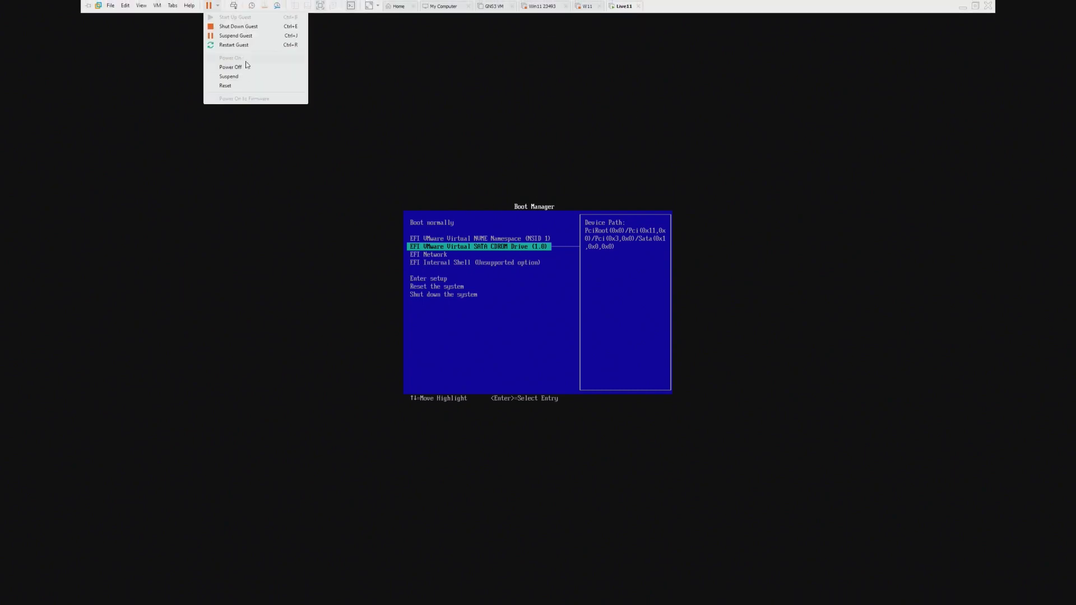
pyautogui.click(246, 67)
pyautogui.press('Return')
# - Start the New Virtual Machine wizard with the Typical configuration
pyautogui.rightClick(40, 64)
pyautogui.click(16, 108)
pyautogui.rightClick(16, 108)
pyautogui.click(39, 110)
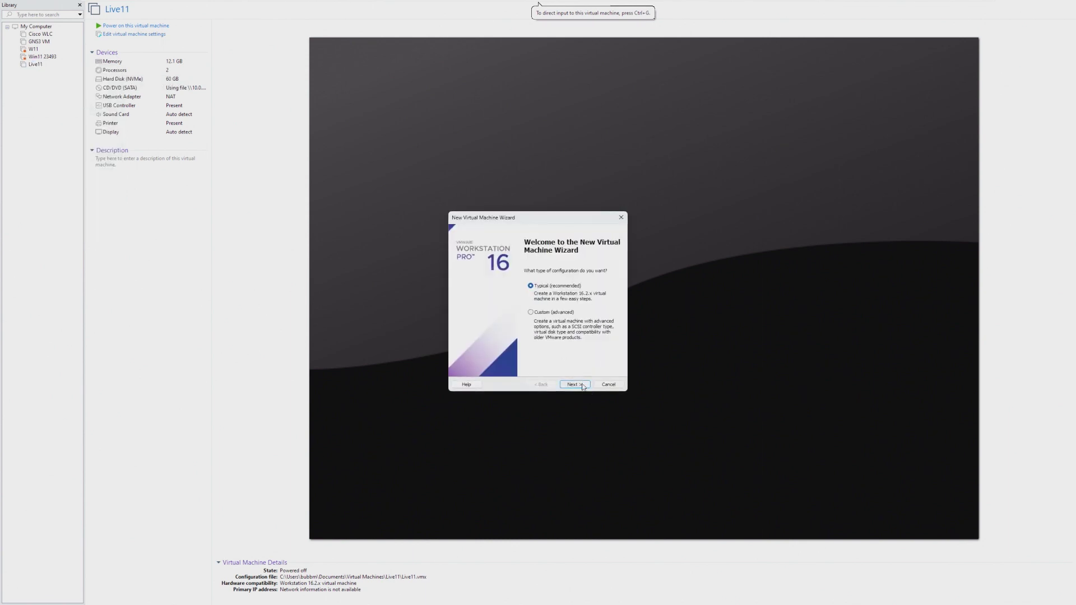
pyautogui.click(584, 384)
# - Point the wizard at the installer ISO and set the guest to Windows 7 x64
pyautogui.click(602, 314)
pyautogui.doubleClick(554, 386)
pyautogui.click(574, 384)
pyautogui.click(485, 313)
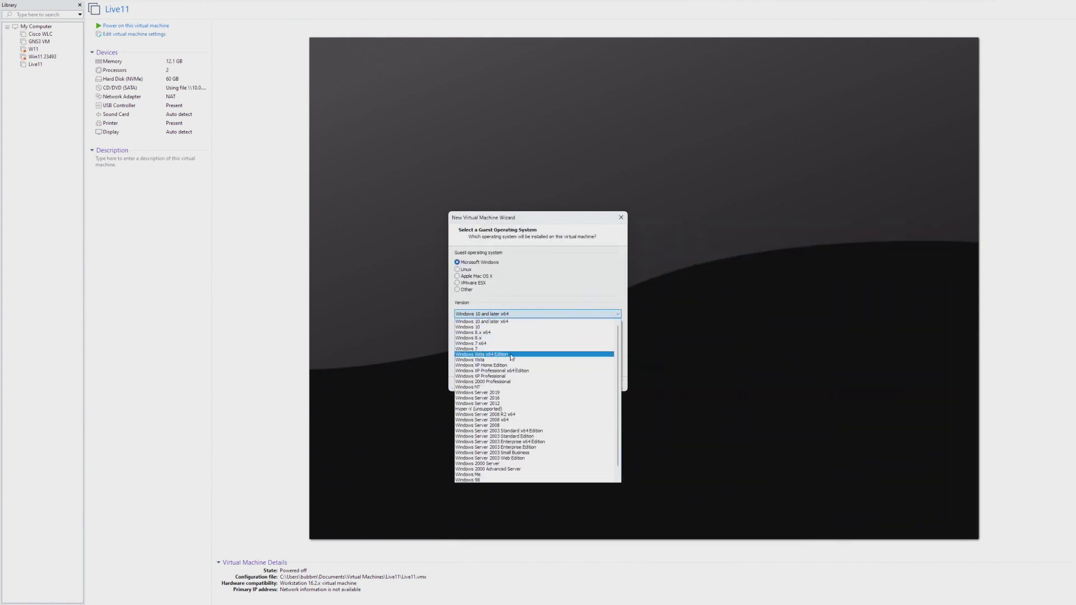
pyautogui.click(511, 344)
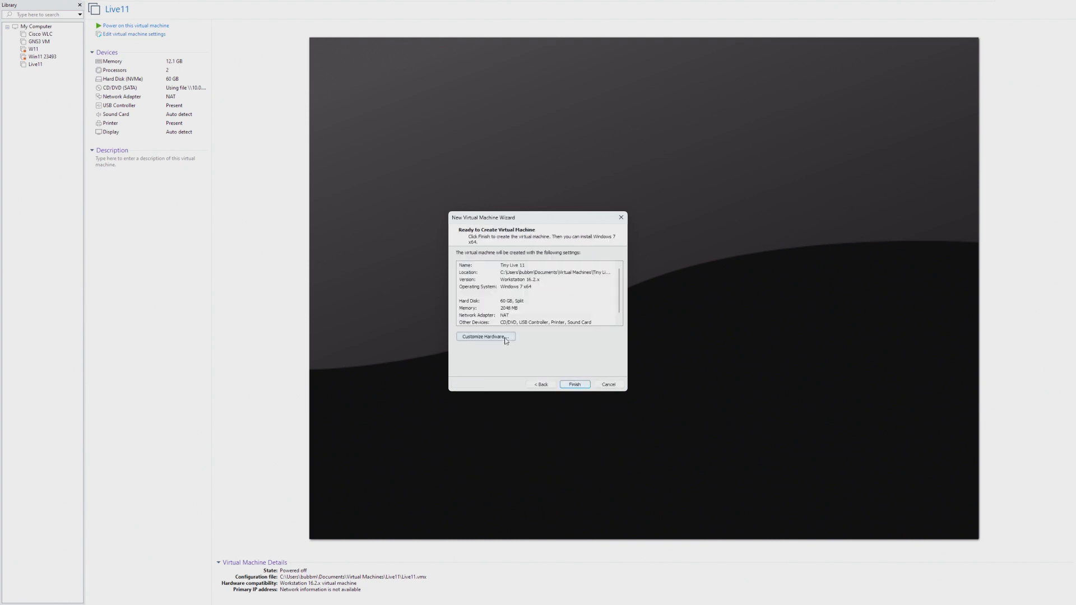
# - Raise the memory to 16 GB in Customize Hardware and finish creating Tiny Live 11
pyautogui.click(506, 339)
pyautogui.moveTo(551, 260); pyautogui.dragTo(550, 244)
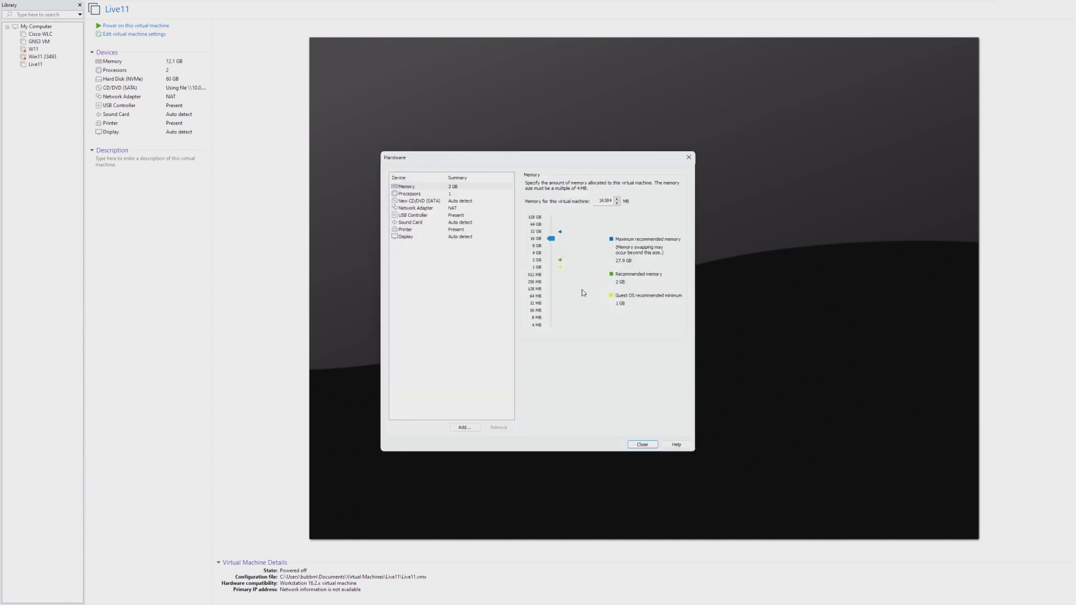
pyautogui.click(641, 445)
pyautogui.click(576, 386)
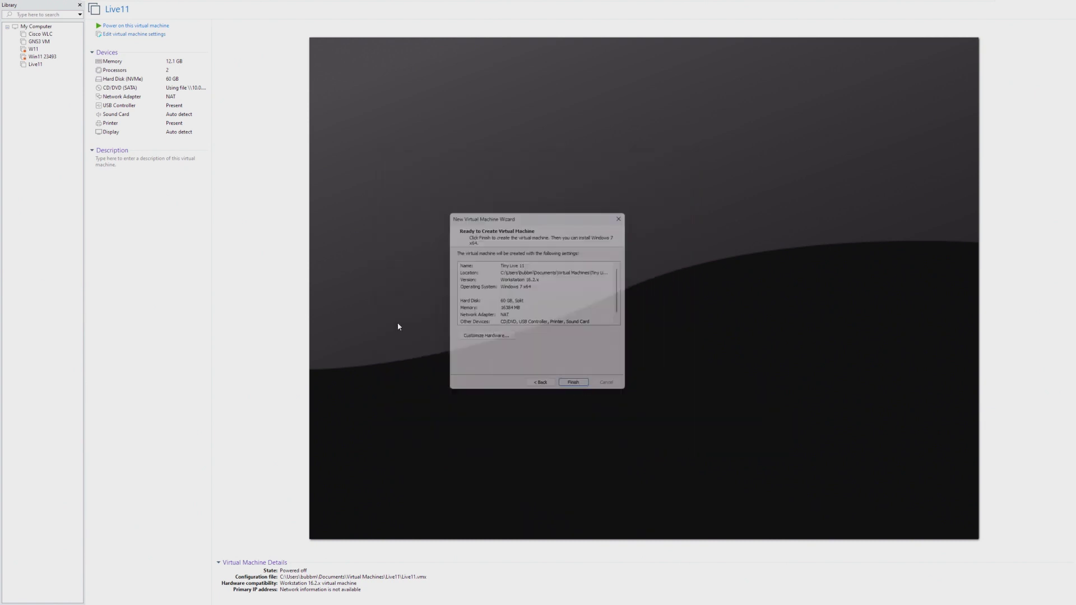
# - Set Tiny Live 11's CD/DVD drive to use an ISO image file, then power the machine on
pyautogui.click(204, 74)
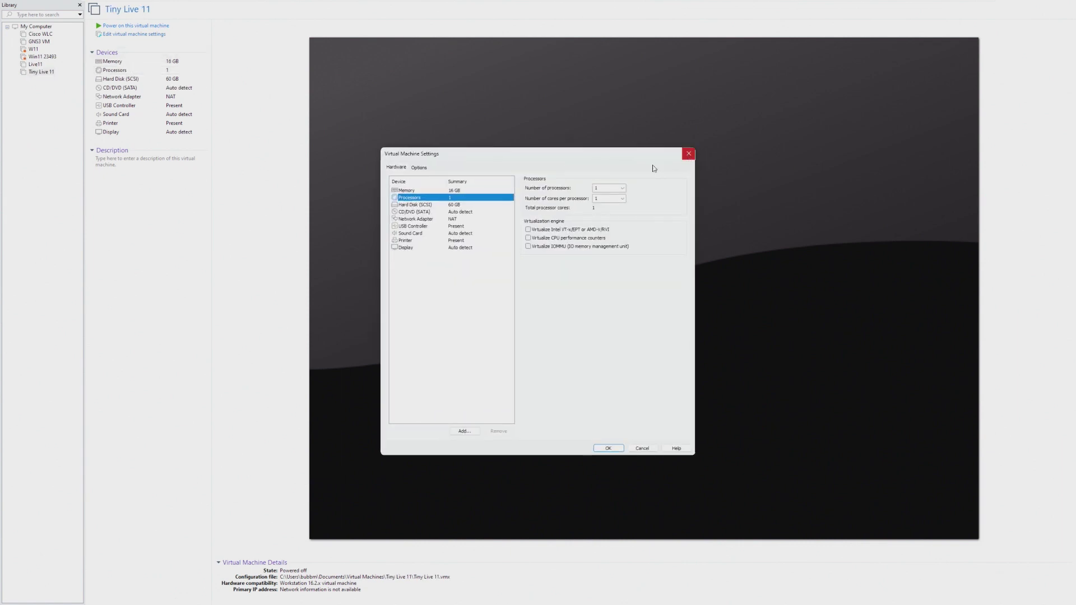
pyautogui.click(479, 211)
pyautogui.click(560, 238)
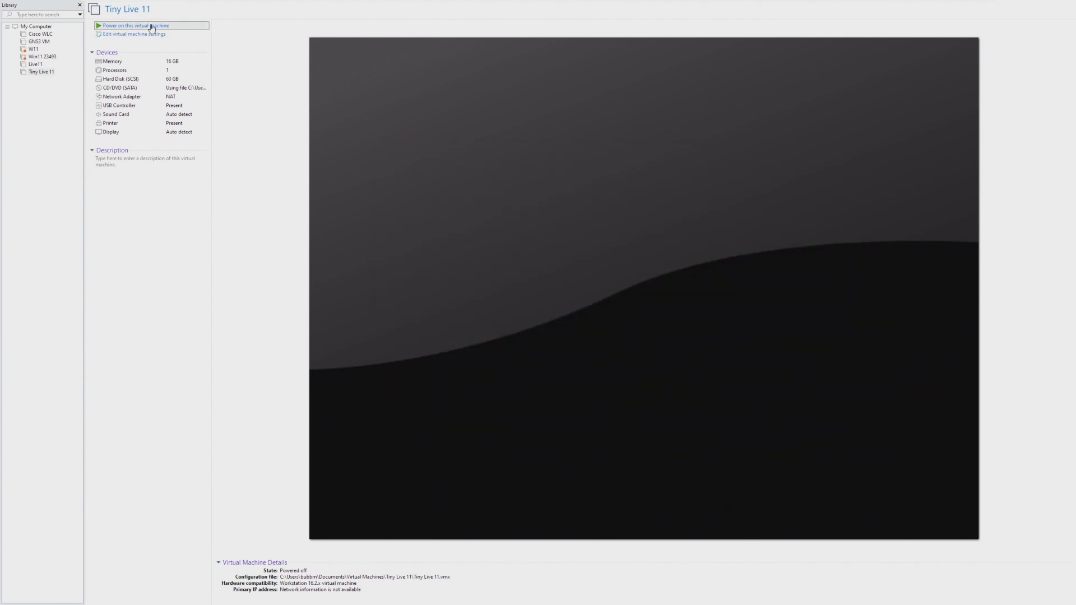
pyautogui.click(148, 25)
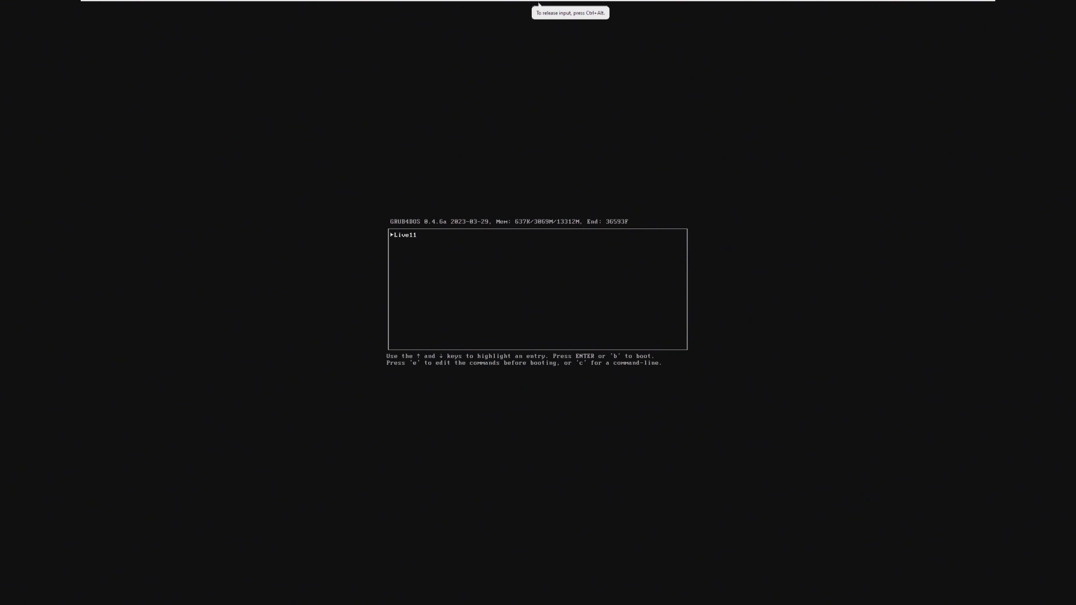
pyautogui.press('Return')
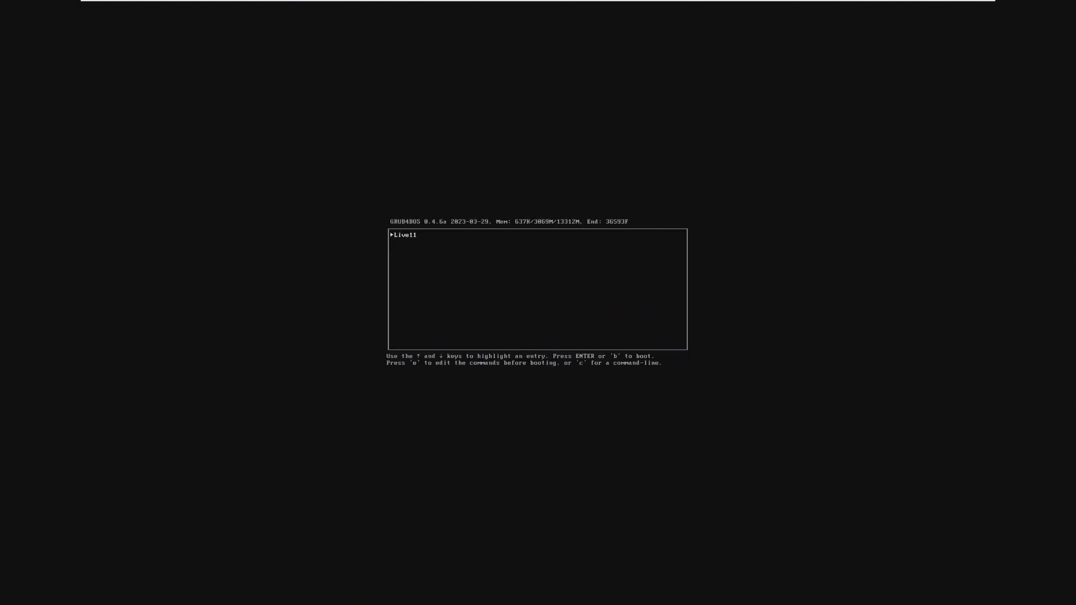
# - Boot the Live11 entry from the GRUB4DOS menu
pyautogui.press('Return')
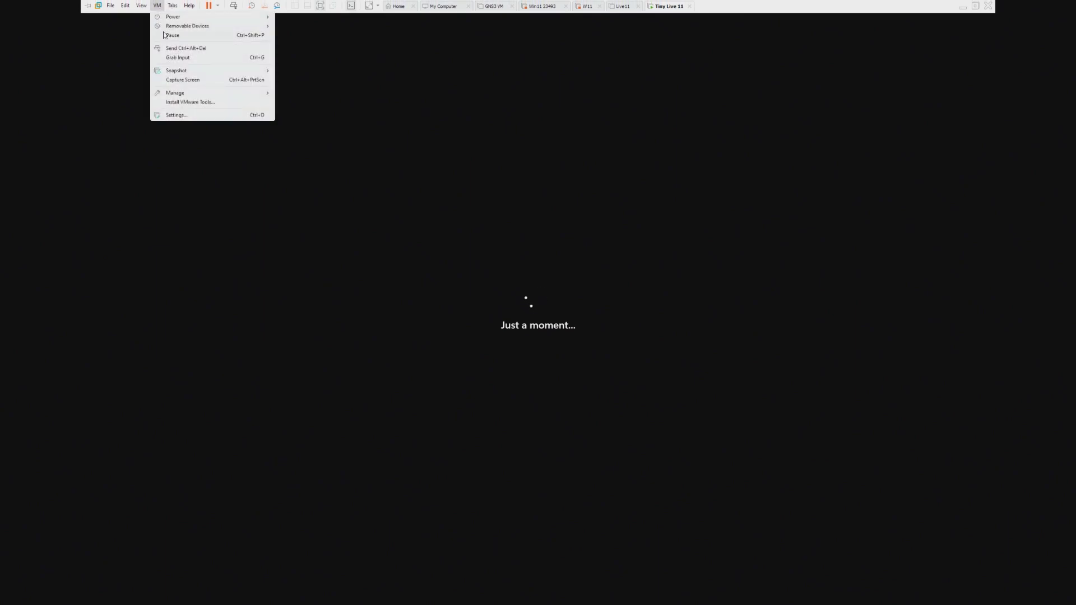
# - Click into the Tiny Live 11 console to give the guest keyboard and mouse control
pyautogui.moveTo(165, 26)
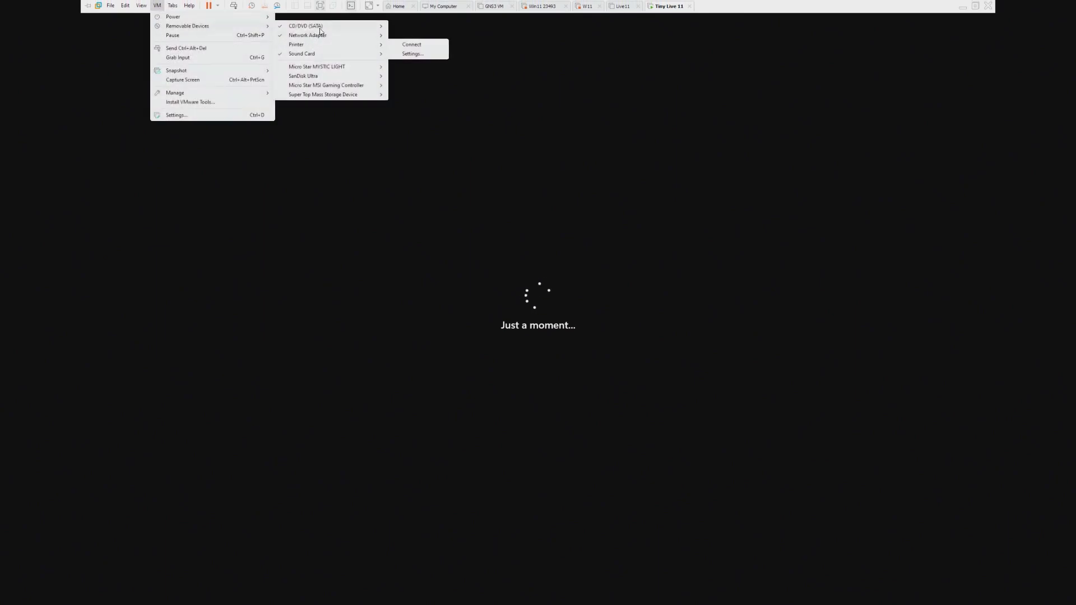
pyautogui.moveTo(337, 35)
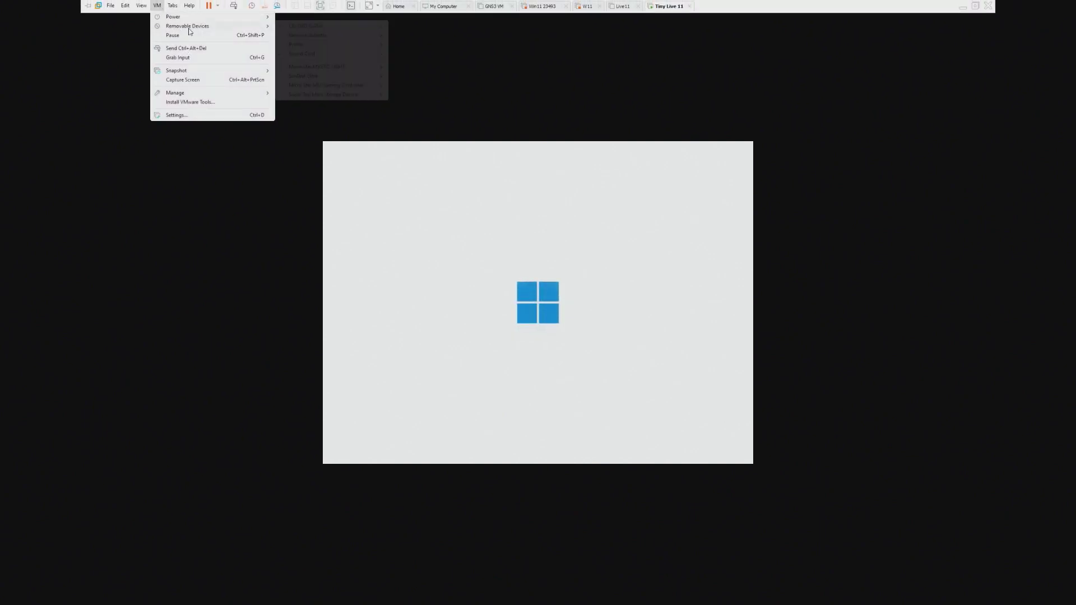
pyautogui.click(438, 193)
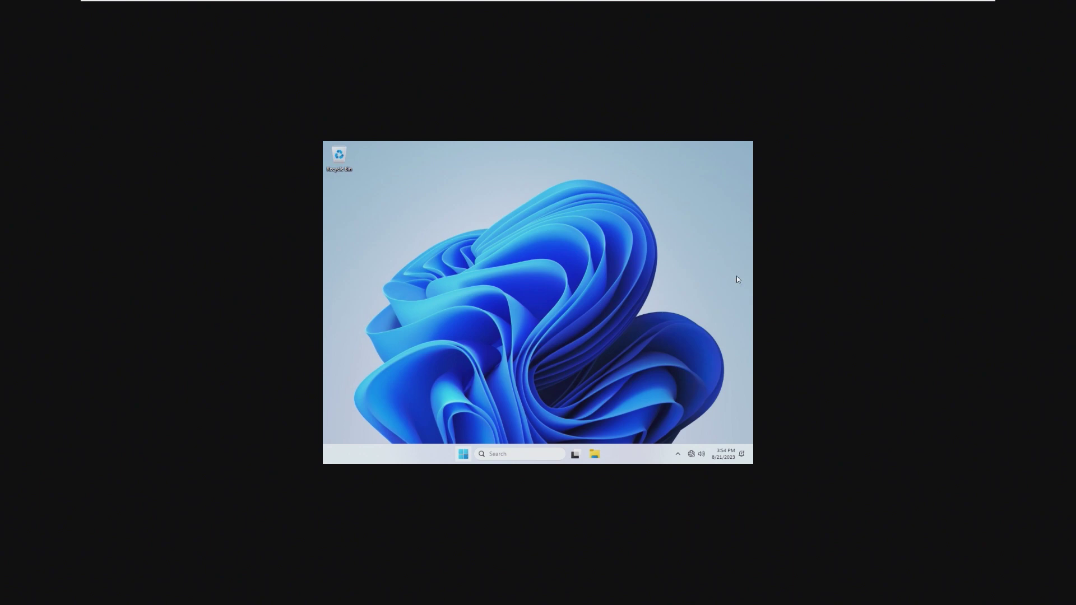
# - Choose Install VMware Tools, then run its setup from the DVD drive in This PC
pyautogui.click(157, 6)
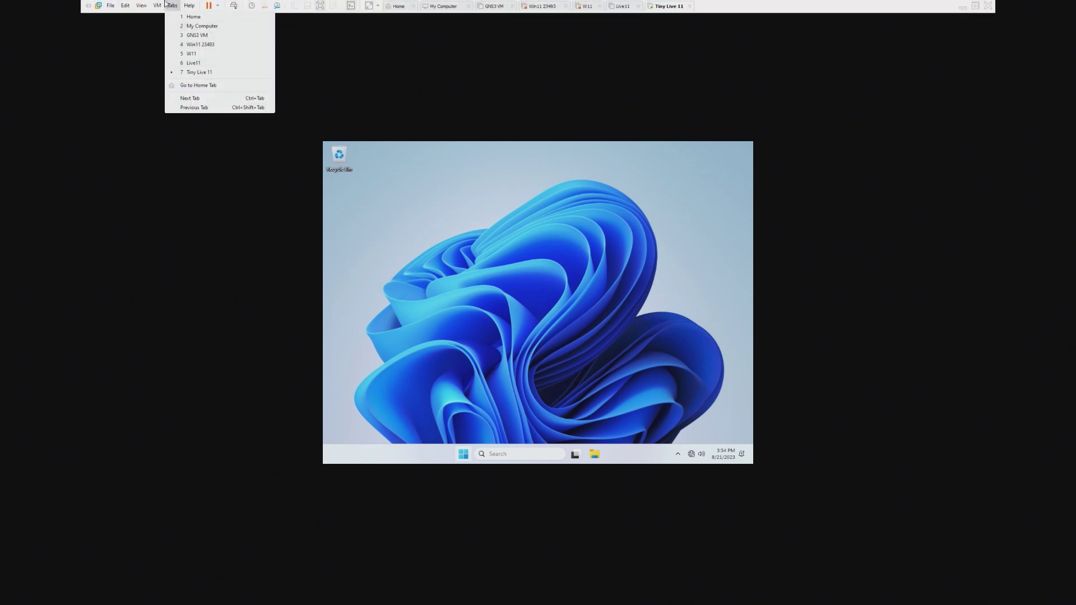
pyautogui.click(180, 106)
pyautogui.click(556, 330)
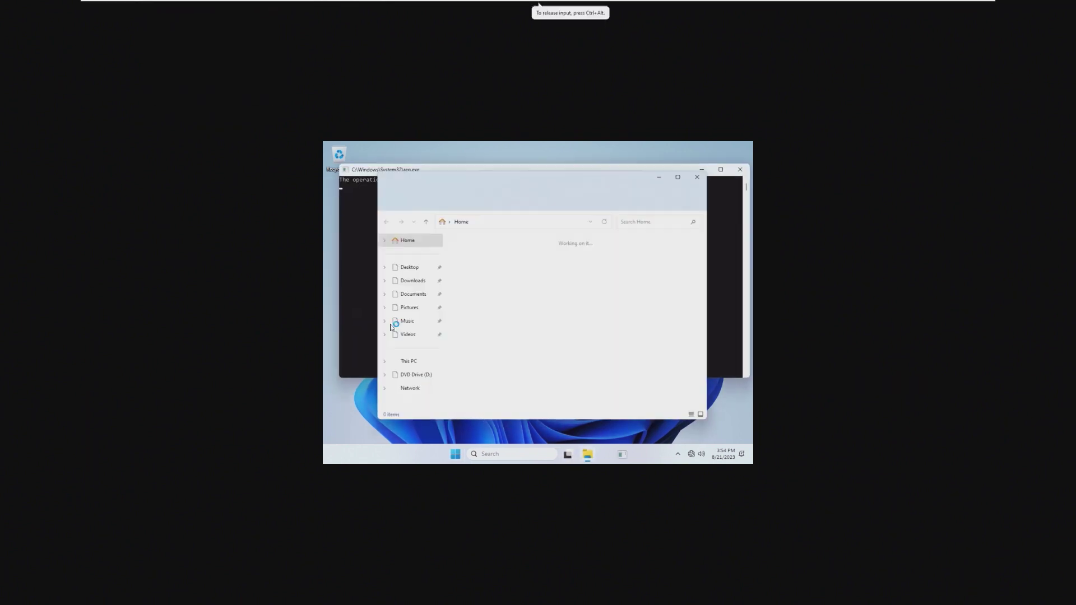
pyautogui.click(408, 361)
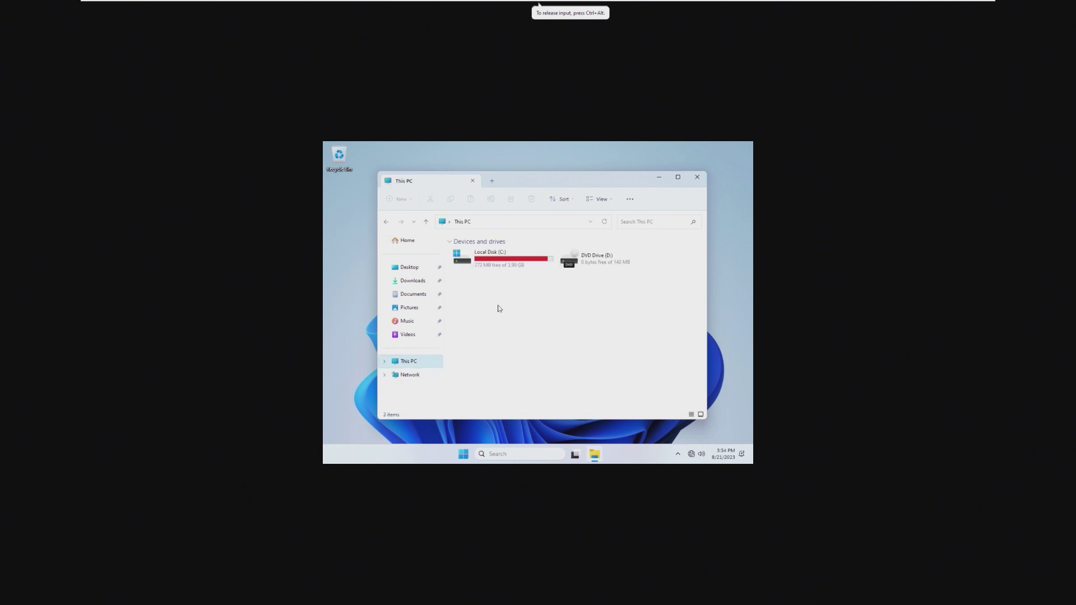
pyautogui.doubleClick(594, 258)
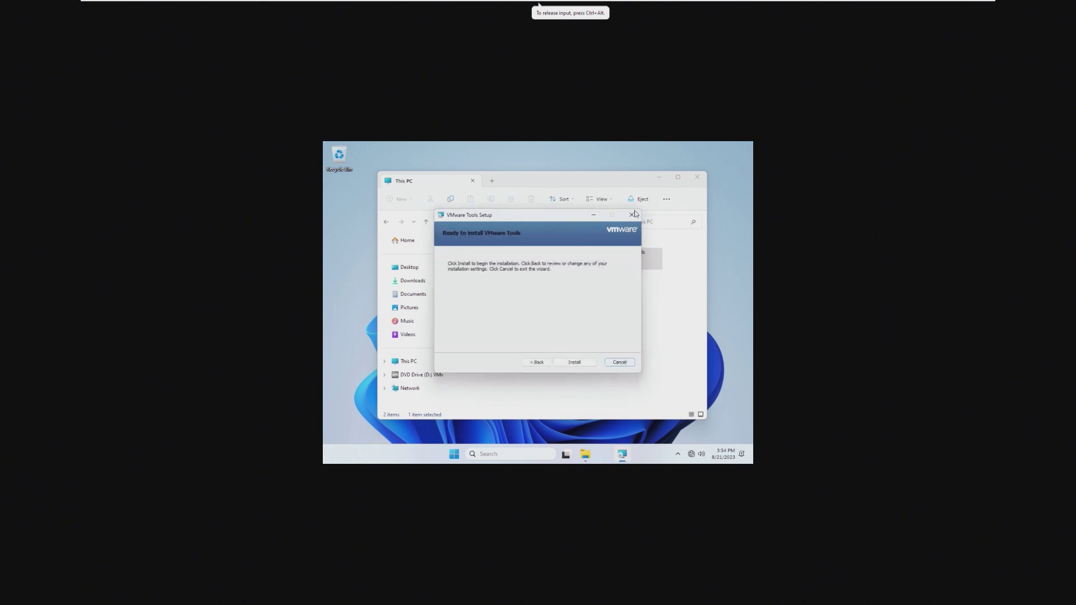
pyautogui.click(619, 363)
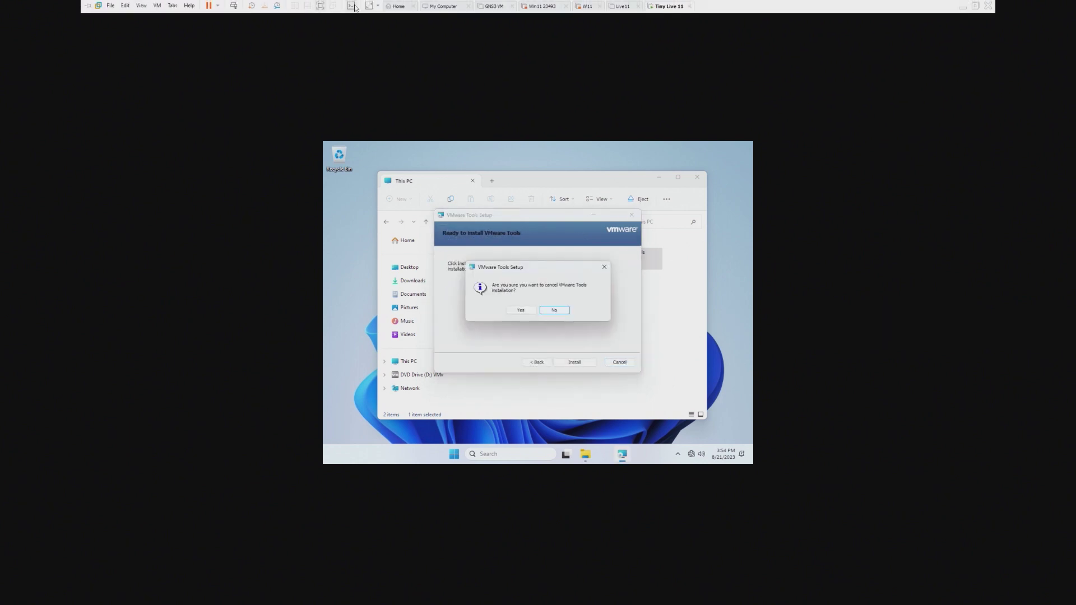
# - Back out of VMware Tools setup and stretch the guest display to fill the screen
pyautogui.click(352, 7)
pyautogui.click(352, 6)
pyautogui.click(370, 10)
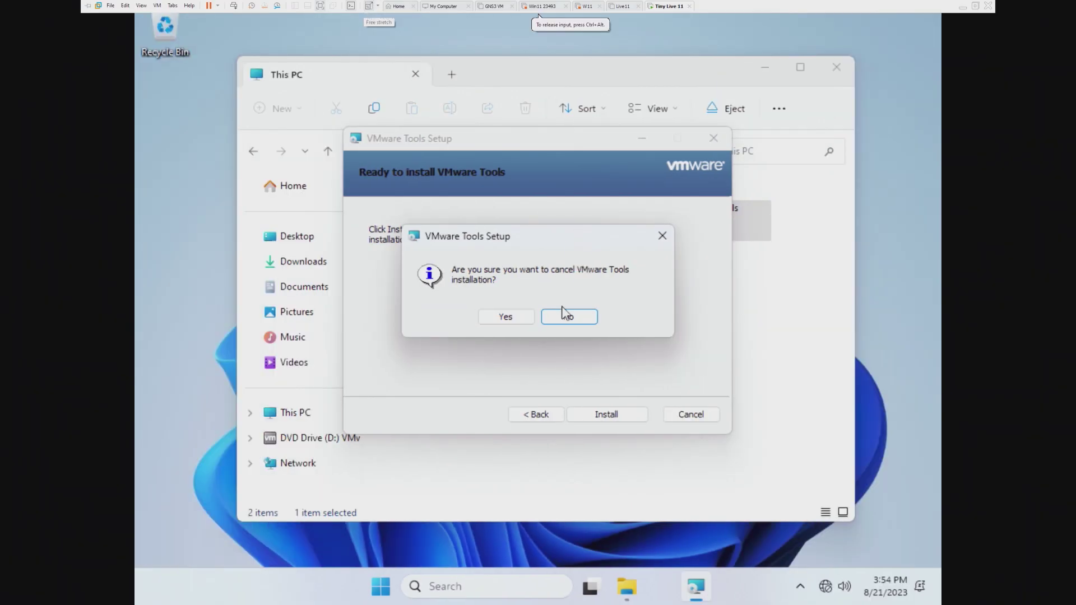
# - Retry the VMware Tools install, hit the out-of-disk-space warning, and cancel setup
pyautogui.click(566, 315)
pyautogui.click(619, 414)
pyautogui.click(687, 416)
pyautogui.click(689, 416)
pyautogui.click(523, 315)
pyautogui.click(625, 415)
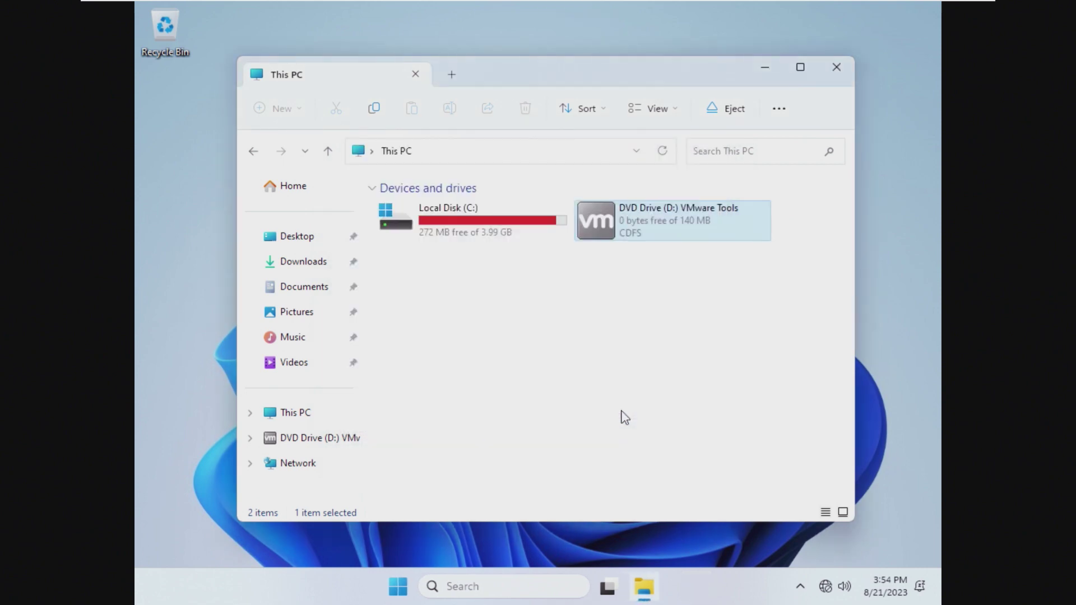
# - Select drive C: in This PC, then open Task Manager from the Start button's context menu
pyautogui.click(531, 226)
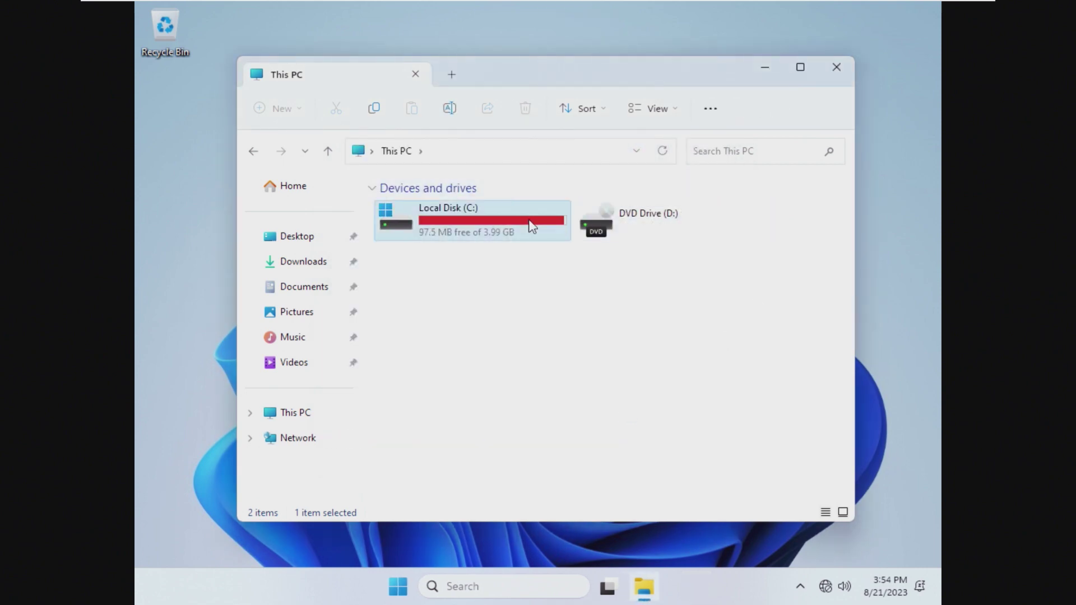
pyautogui.click(629, 442)
pyautogui.rightClick(382, 589)
pyautogui.rightClick(395, 587)
pyautogui.click(388, 394)
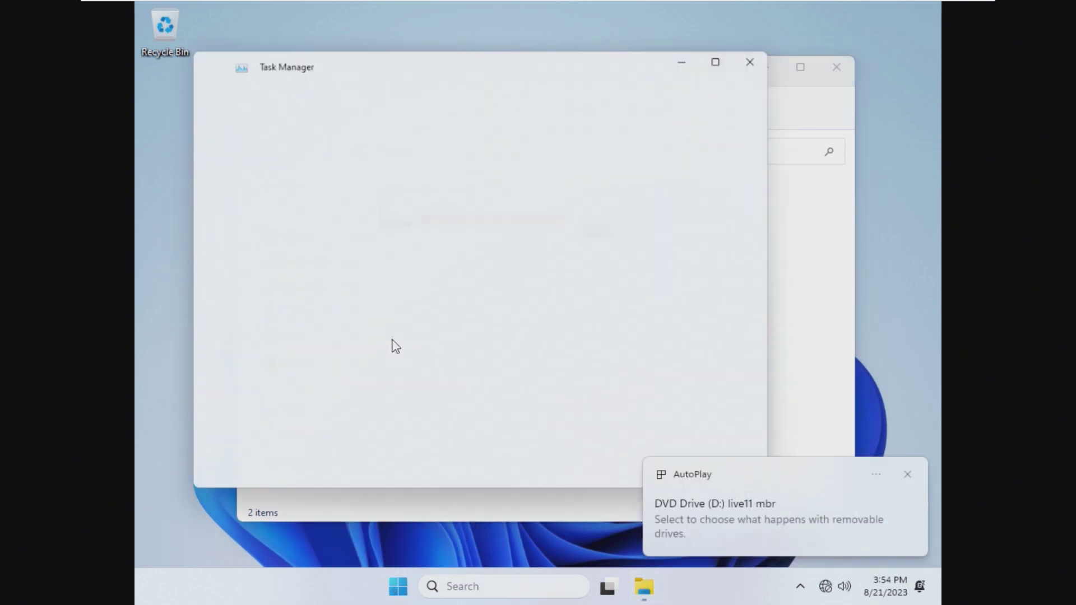
# - View memory use (about 1.6 of 12 GB) on Task Manager's maximized Performance page, then close it
pyautogui.click(262, 170)
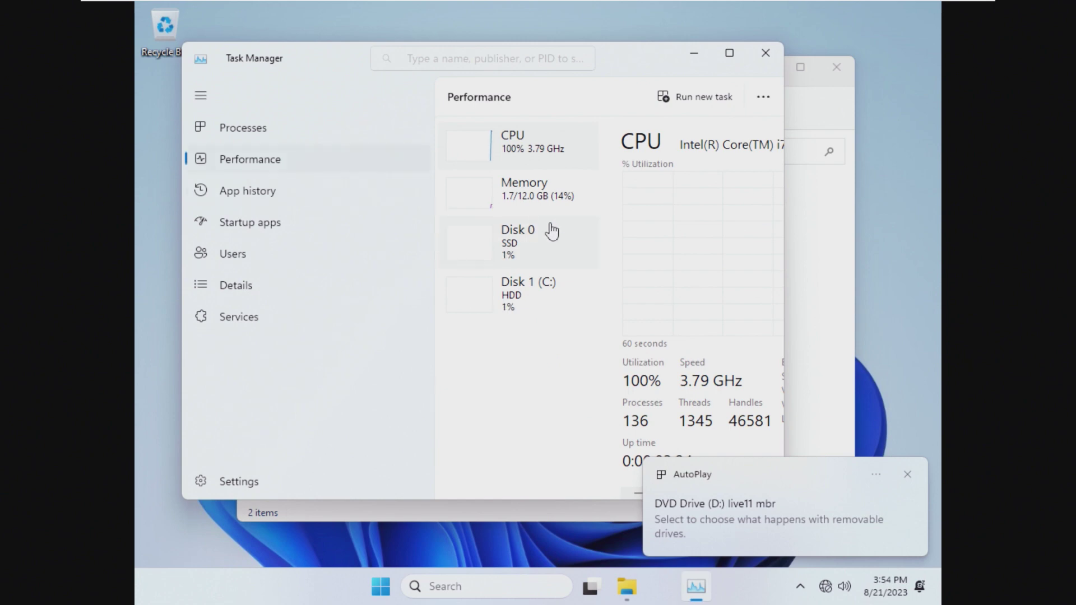
pyautogui.click(533, 197)
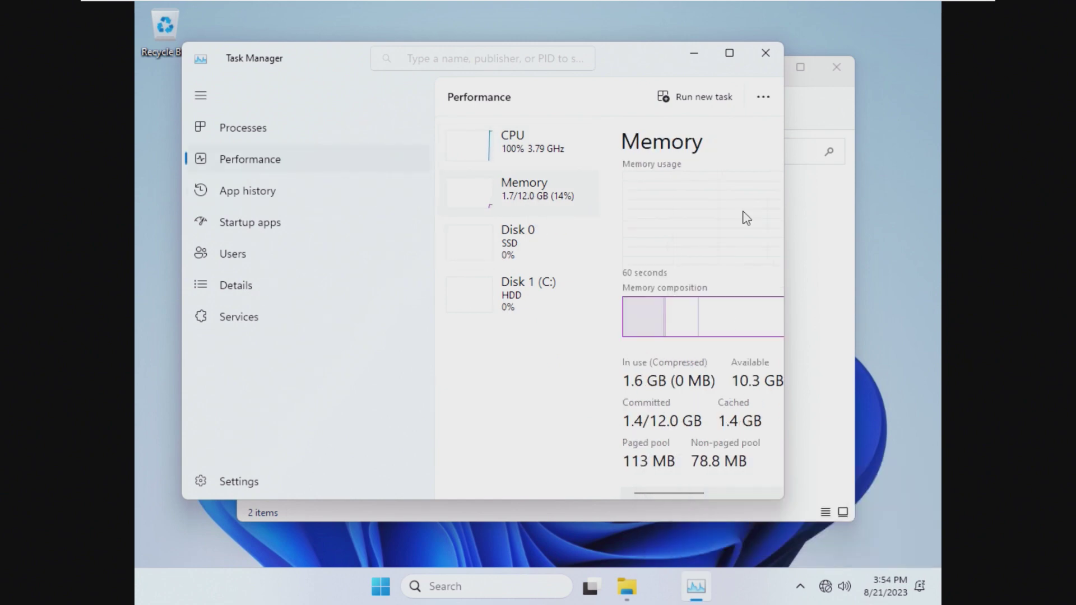
pyautogui.click(729, 53)
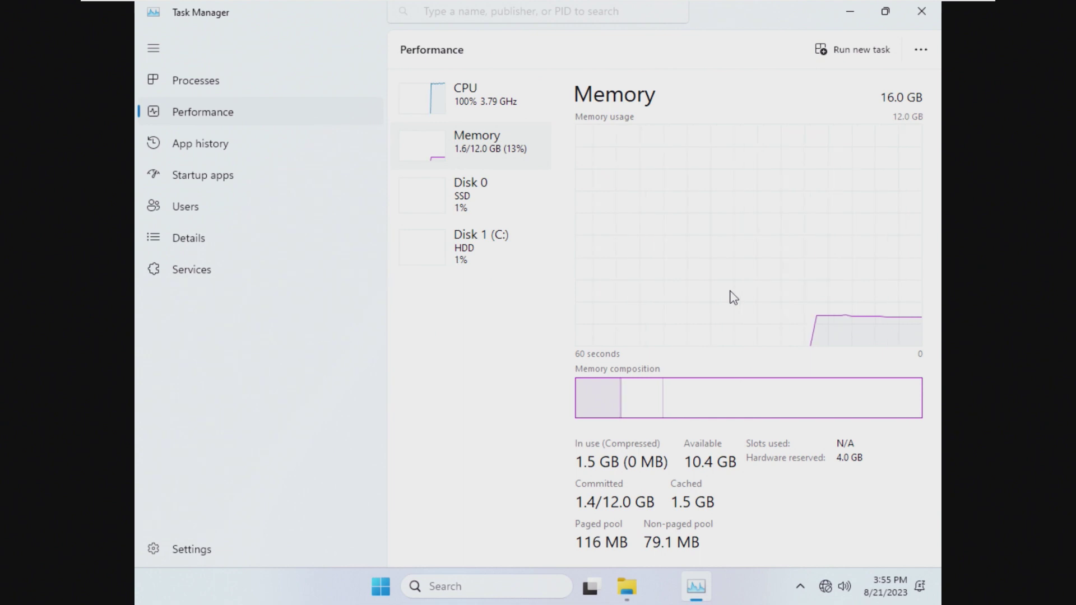
pyautogui.click(930, 22)
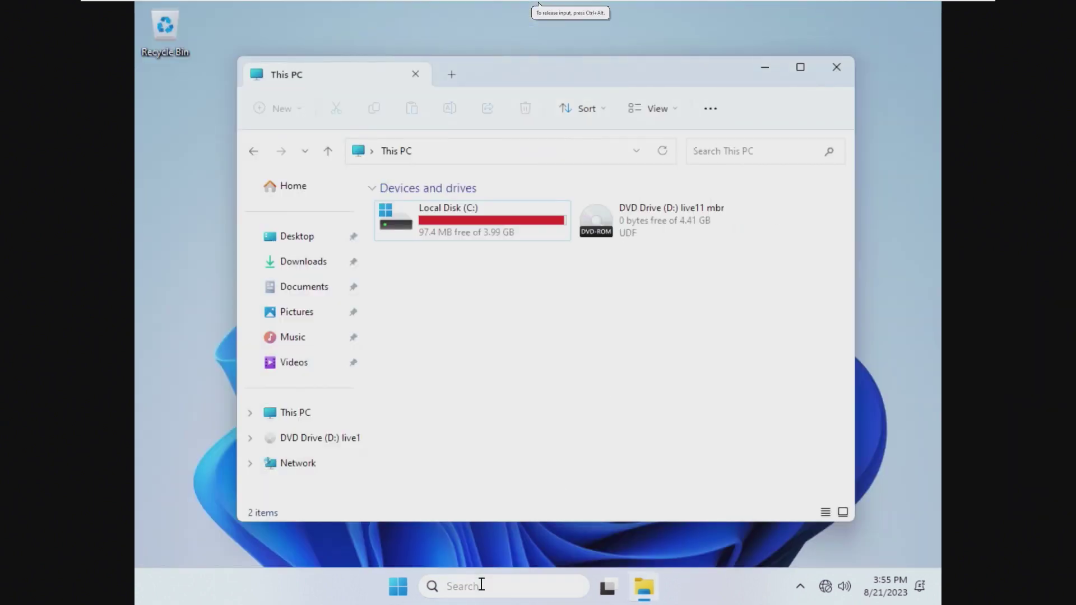
# - Run winver from Start to show Windows 22H2 build 22621.1555, then dismiss About Windows
pyautogui.click(480, 586)
pyautogui.press('super')
pyautogui.press('Escape')
pyautogui.press('super')
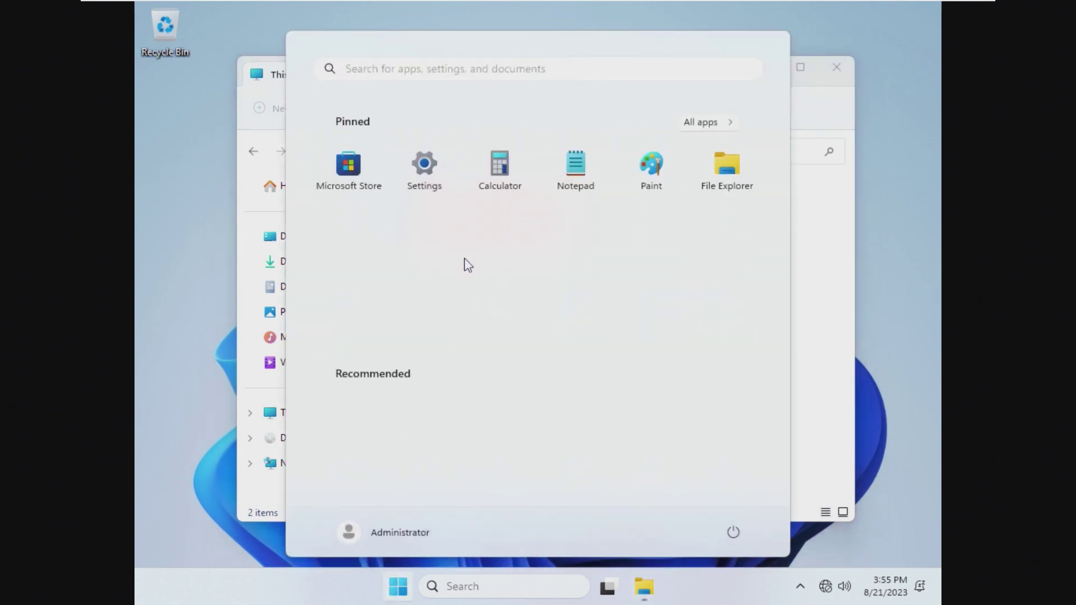
pyautogui.write('winver')
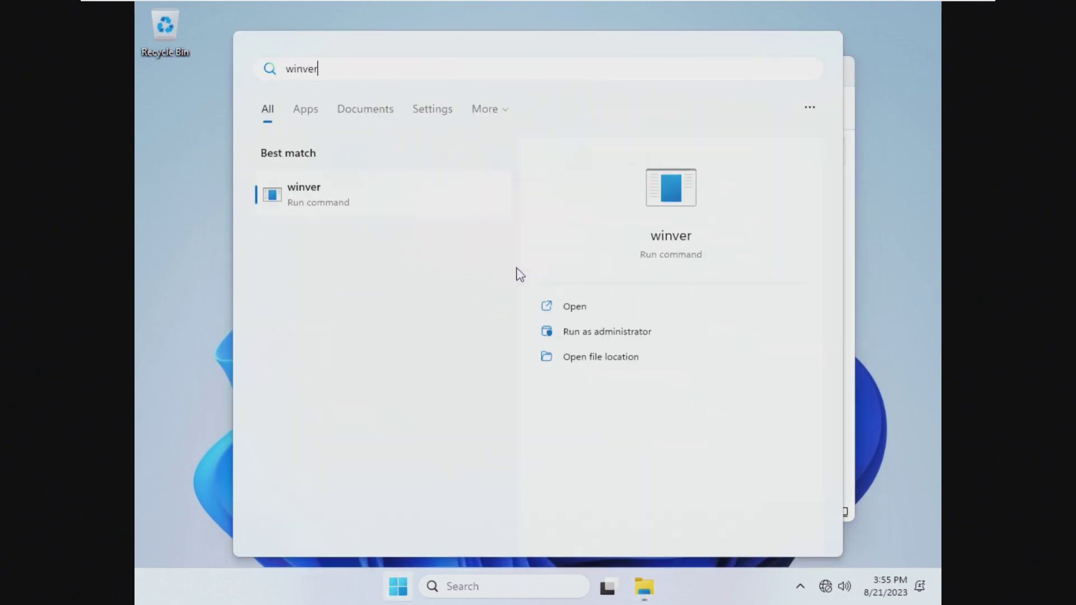
pyautogui.press('Return')
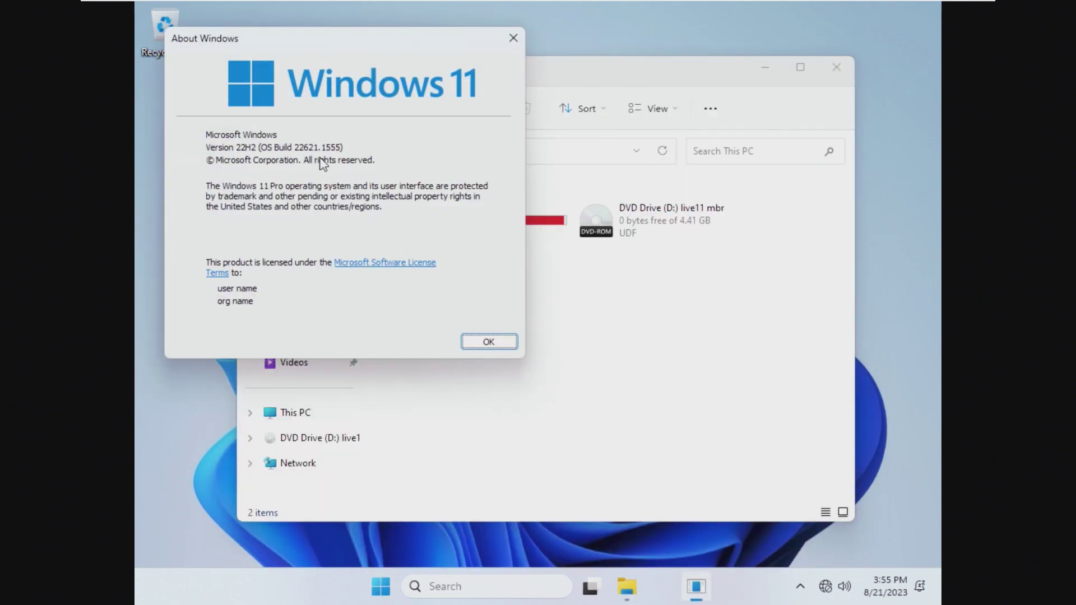
pyautogui.click(479, 341)
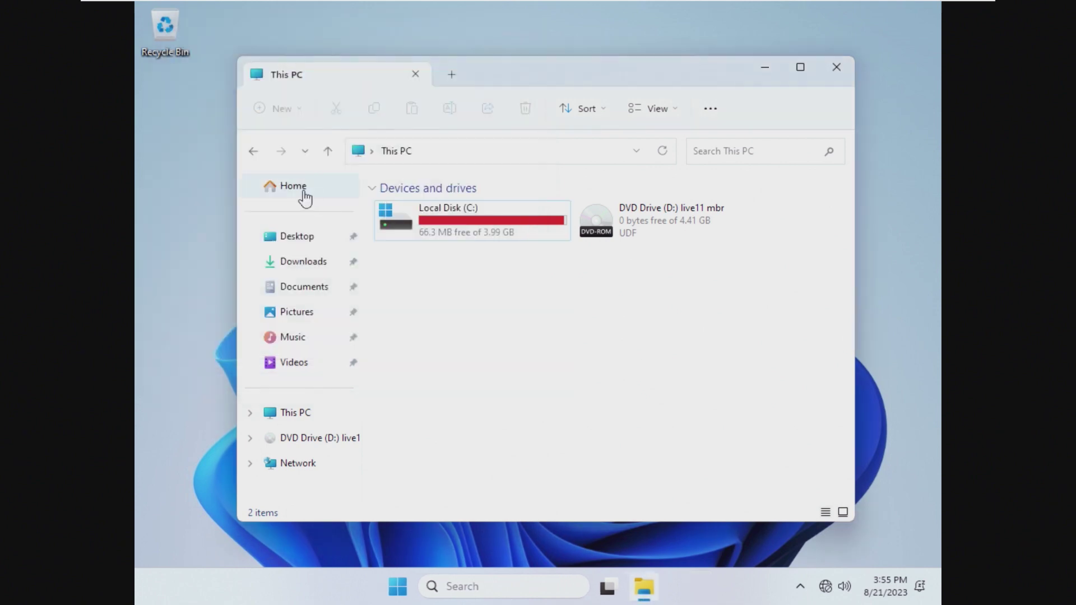
# - Close the This PC window and glance at the calendar and notifications panel
pyautogui.click(836, 66)
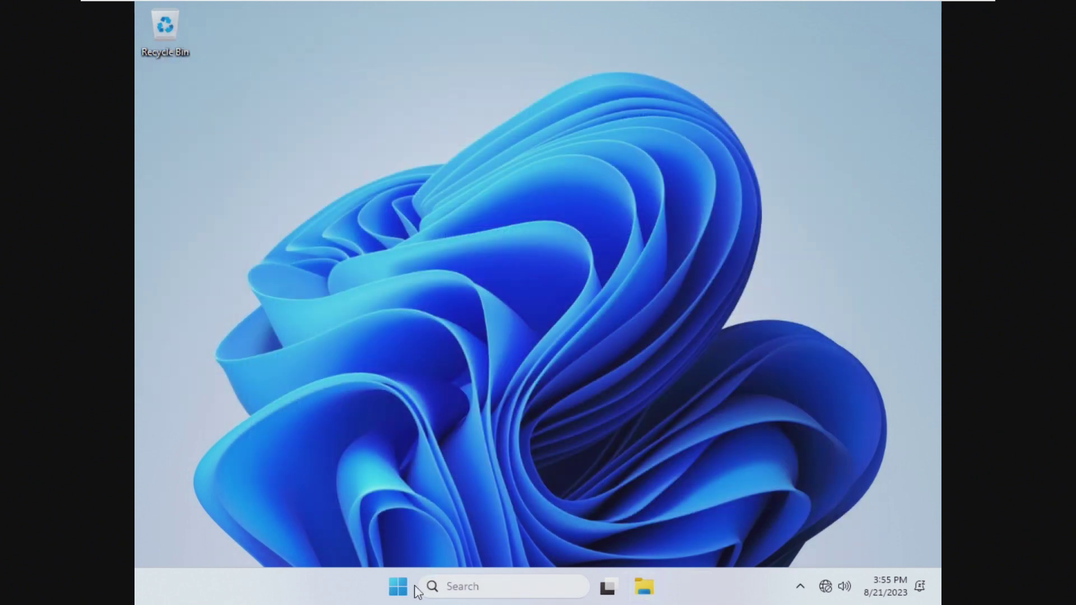
pyautogui.click(868, 576)
pyautogui.click(660, 483)
# - Scroll through the full All apps list in Start, then return to pinned apps
pyautogui.click(395, 589)
pyautogui.click(720, 122)
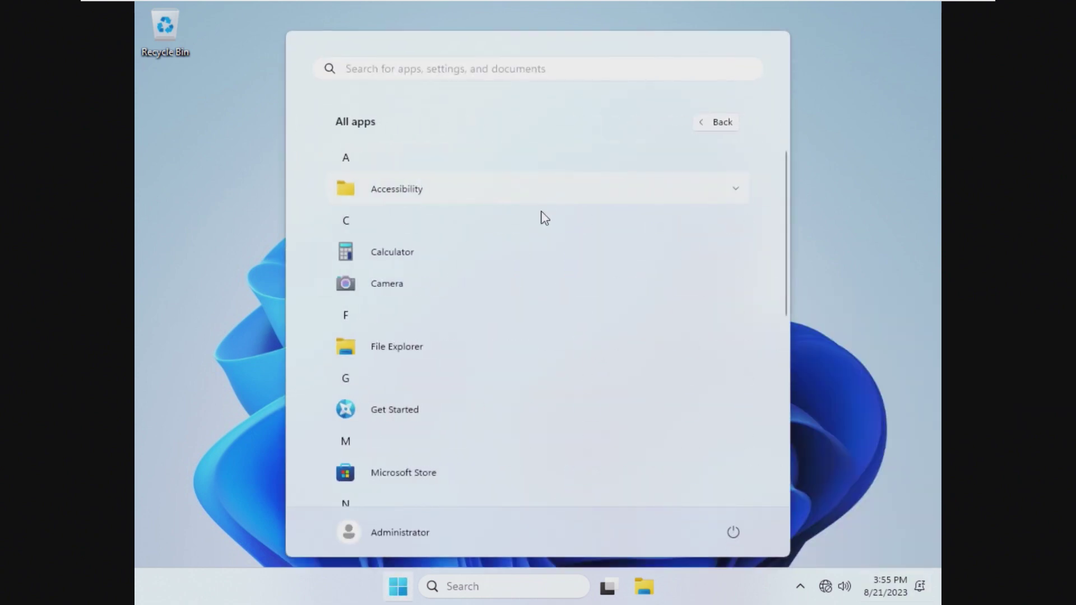
pyautogui.scroll(-5, 532, 247)
pyautogui.scroll(5, 527, 259)
pyautogui.scroll(-1, 432, 212)
pyautogui.scroll(-5, 426, 257)
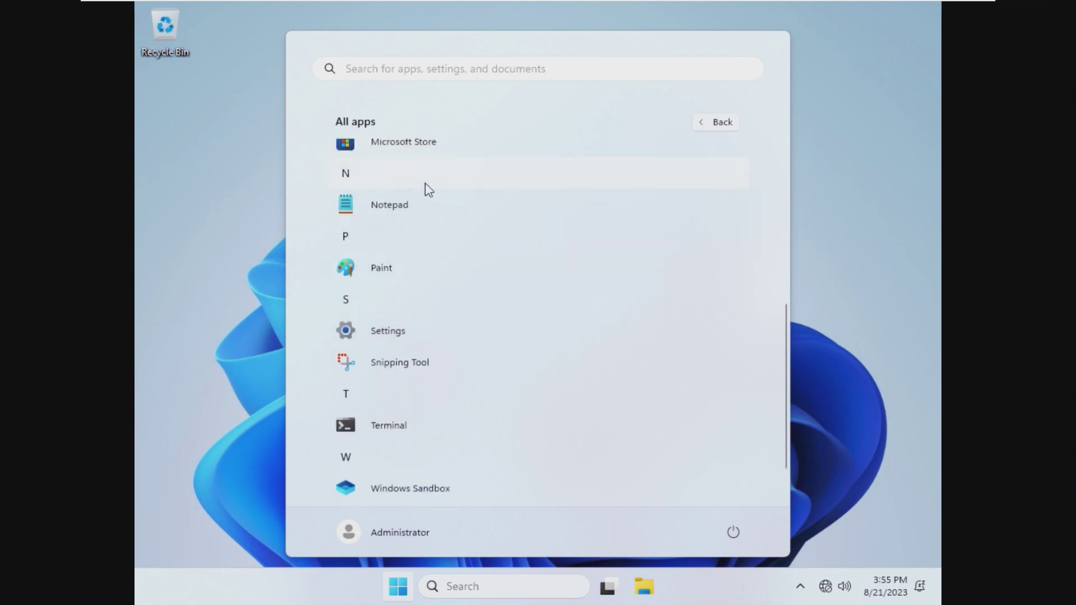
pyautogui.scroll(1, 397, 250)
pyautogui.scroll(-1, 397, 260)
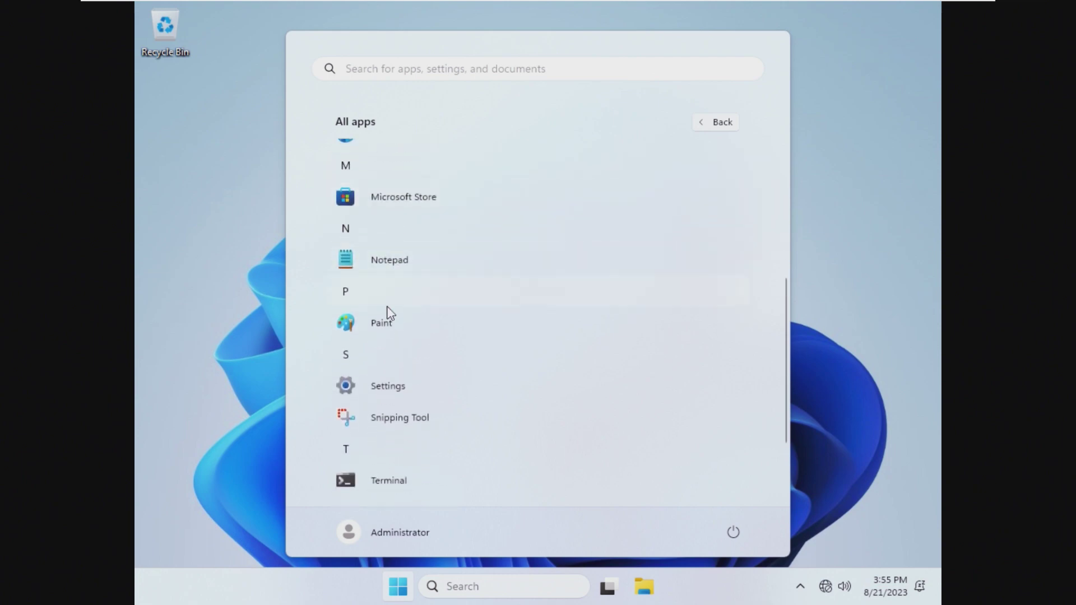
pyautogui.scroll(-1, 384, 336)
pyautogui.scroll(-1, 381, 387)
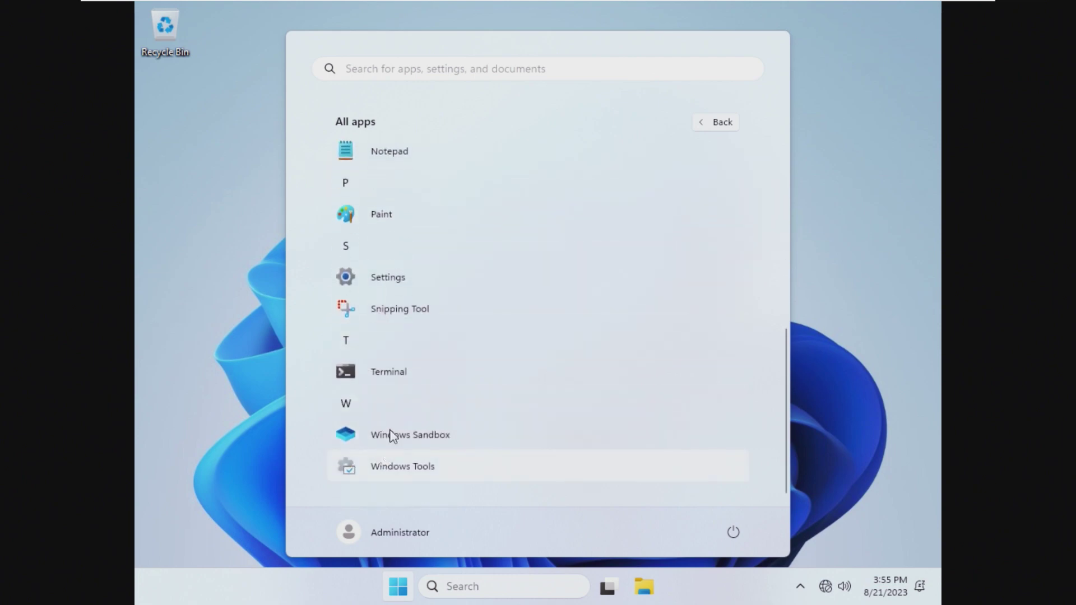
pyautogui.click(718, 123)
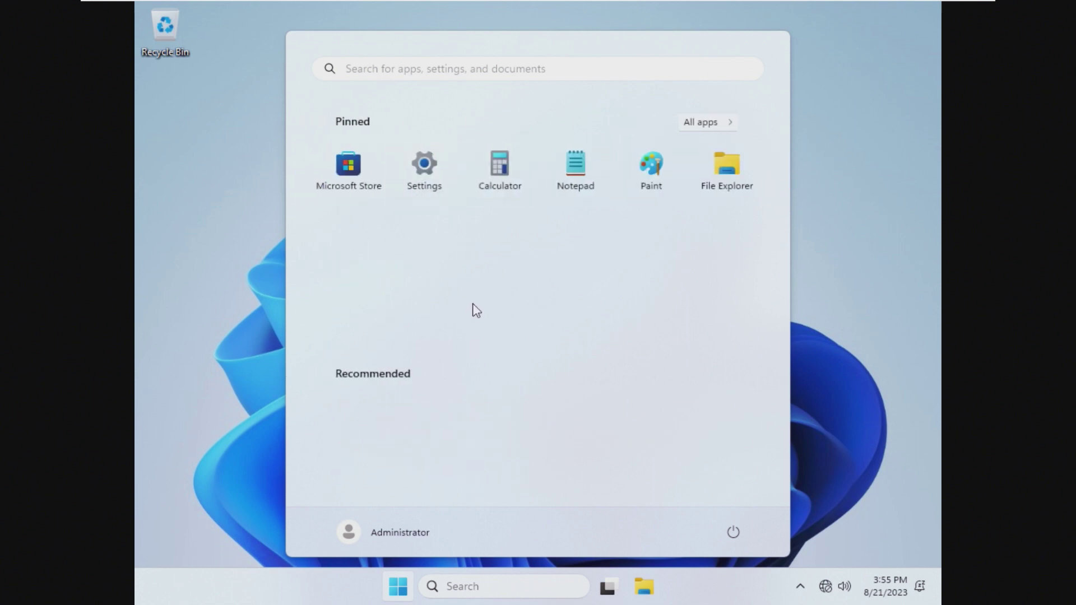
# - Show All apps again, then close and reopen the Start menu on its pinned apps
pyautogui.click(704, 124)
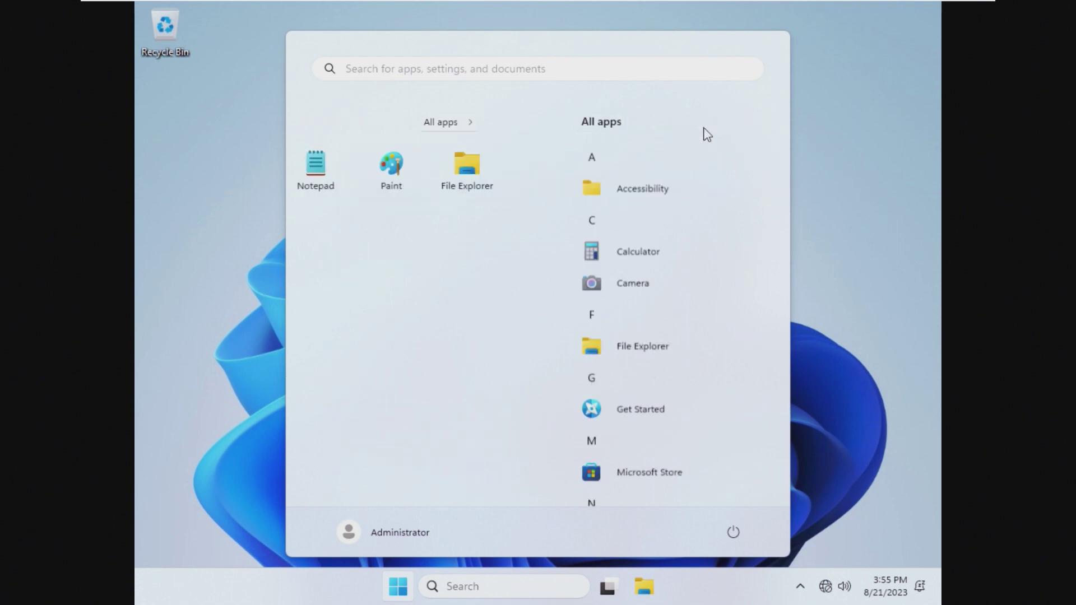
pyautogui.click(398, 587)
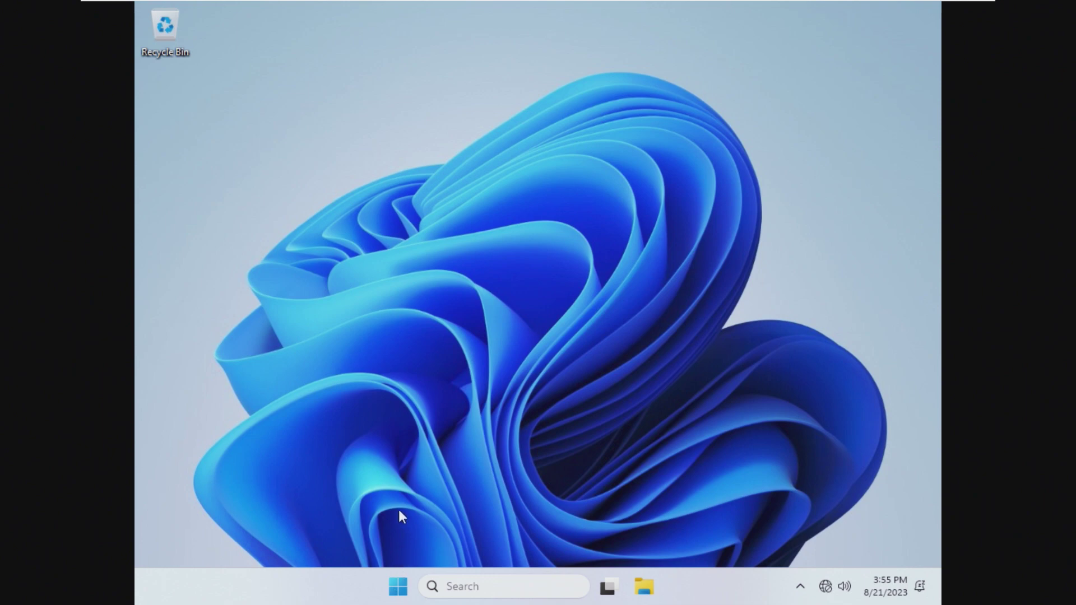
pyautogui.click(398, 586)
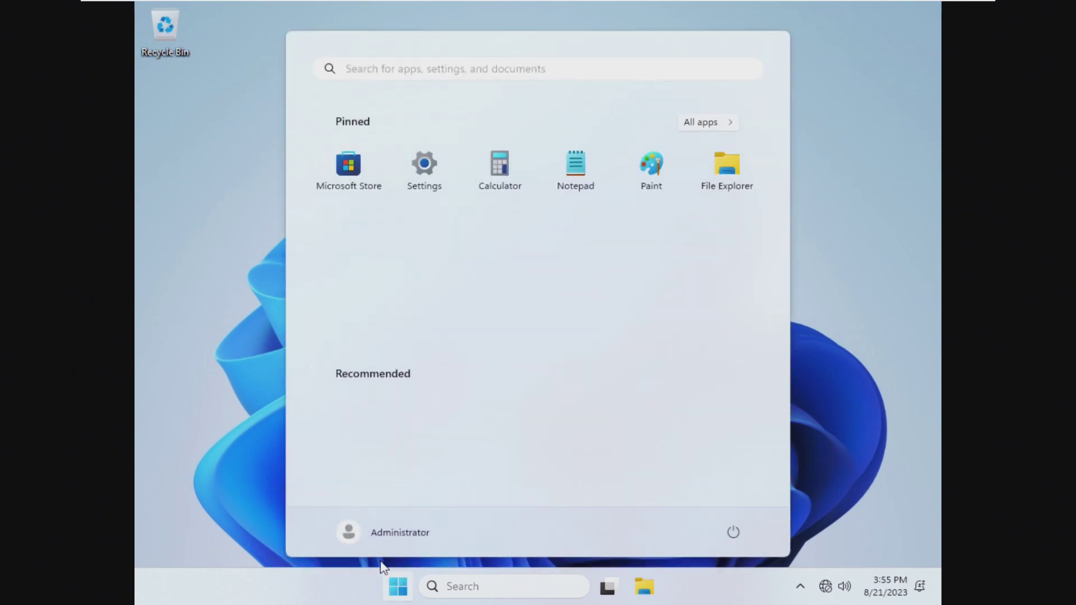
pyautogui.click(407, 577)
pyautogui.click(411, 574)
# - Launch Calculator and Notepad, drag the Calculator window, then close both apps
pyautogui.click(492, 179)
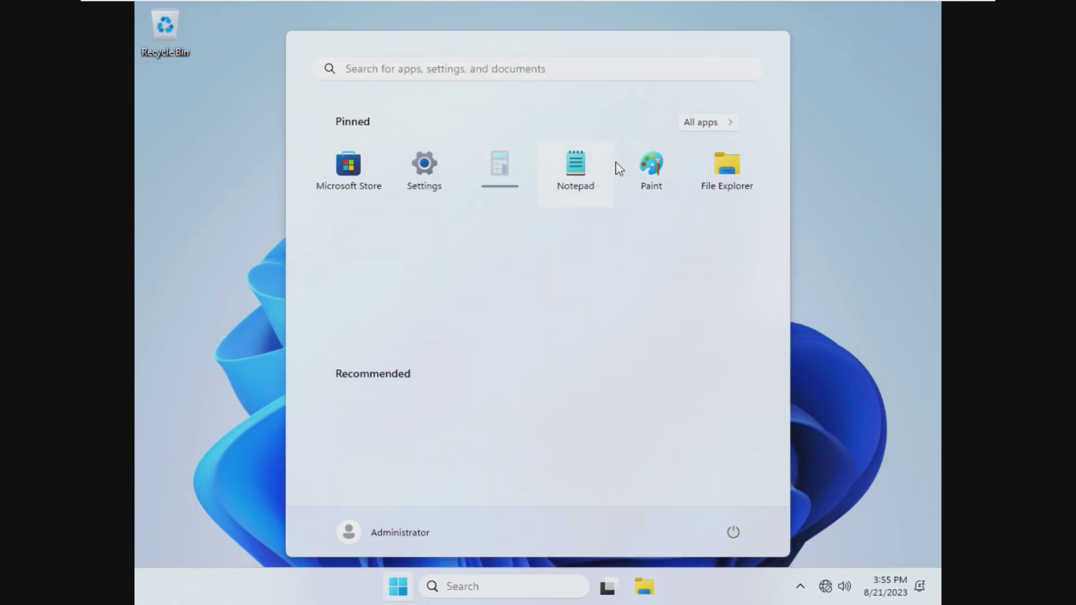
pyautogui.click(585, 186)
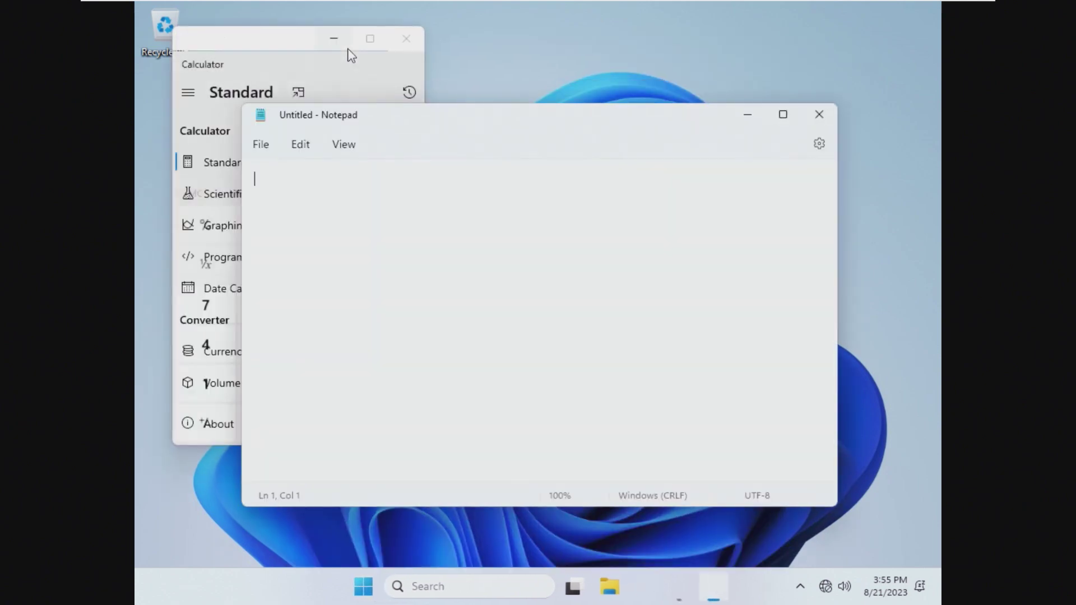
pyautogui.click(347, 49)
pyautogui.moveTo(347, 49); pyautogui.dragTo(432, 170)
pyautogui.click(564, 155)
pyautogui.click(807, 119)
# - In File Explorer, view the Desktop folder and This PC's drives, then close and reopen Explorer
pyautogui.click(643, 584)
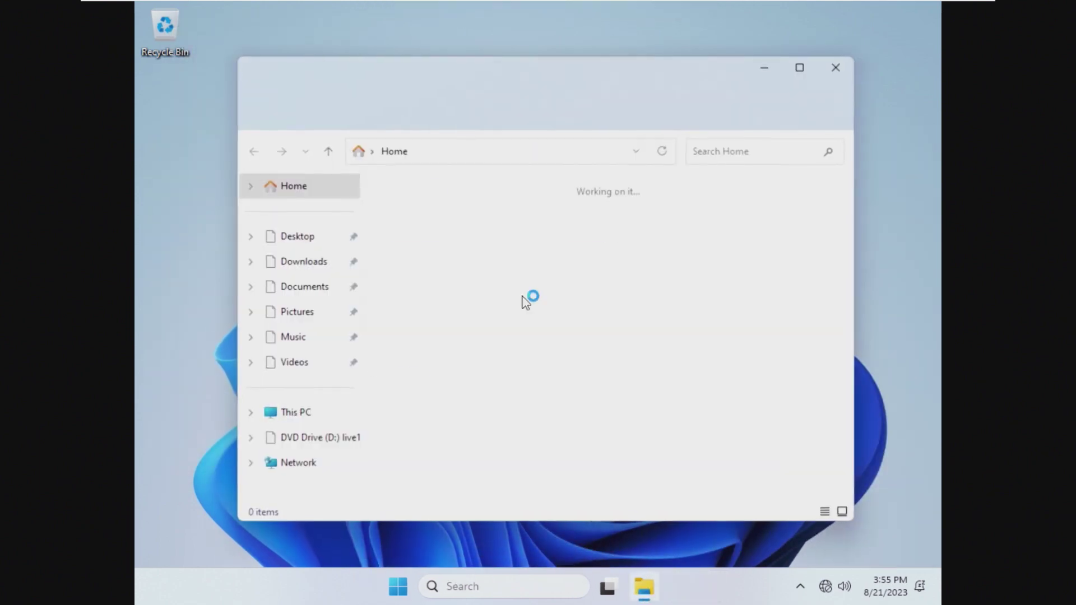
pyautogui.click(305, 239)
pyautogui.click(314, 413)
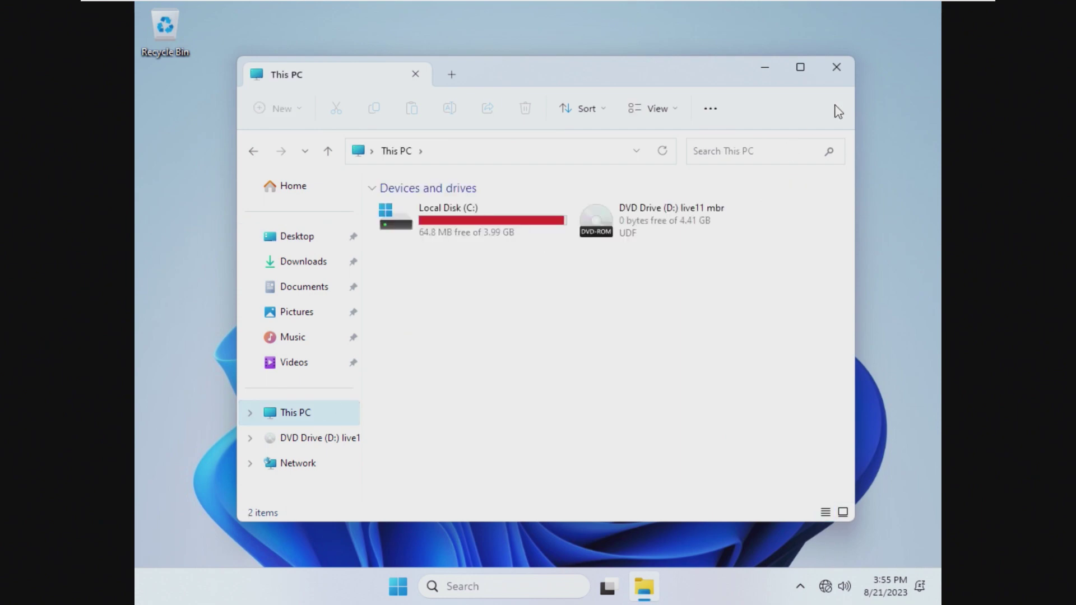
pyautogui.click(837, 67)
pyautogui.click(644, 586)
# - Close File Explorer, launch Paint, and draw three freehand strokes on the blank canvas
pyautogui.click(838, 68)
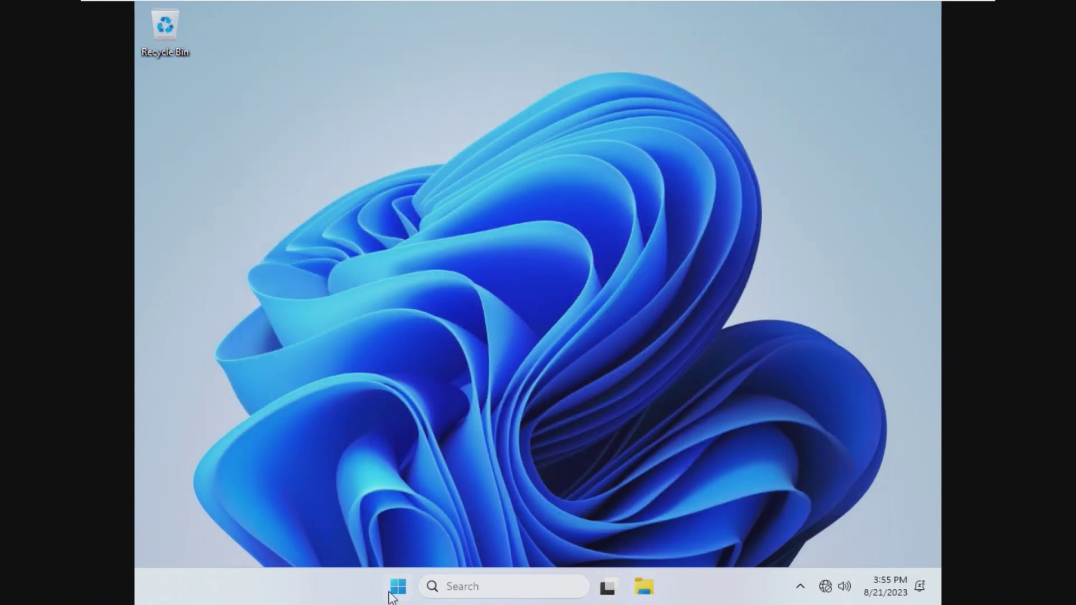
pyautogui.click(395, 591)
pyautogui.click(670, 164)
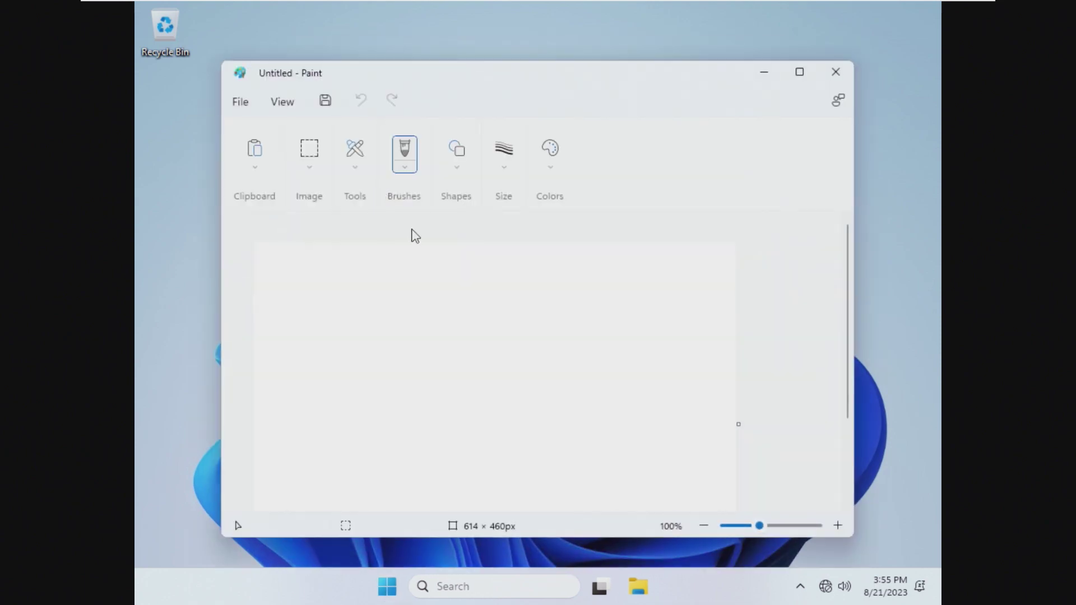
pyautogui.moveTo(379, 246); pyautogui.dragTo(587, 360)
pyautogui.moveTo(446, 301); pyautogui.dragTo(273, 413)
pyautogui.moveTo(444, 326); pyautogui.dragTo(683, 335)
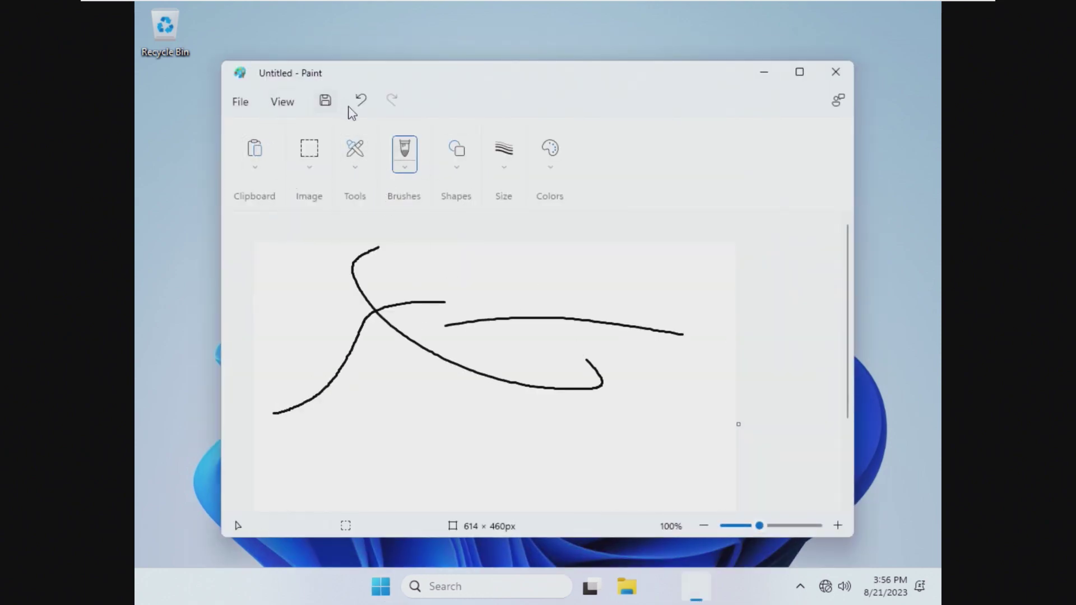
# - Undo the strokes and close Paint, discarding the drawing without saving
pyautogui.click(357, 104)
pyautogui.click(357, 104)
pyautogui.click(357, 105)
pyautogui.click(836, 71)
pyautogui.click(550, 352)
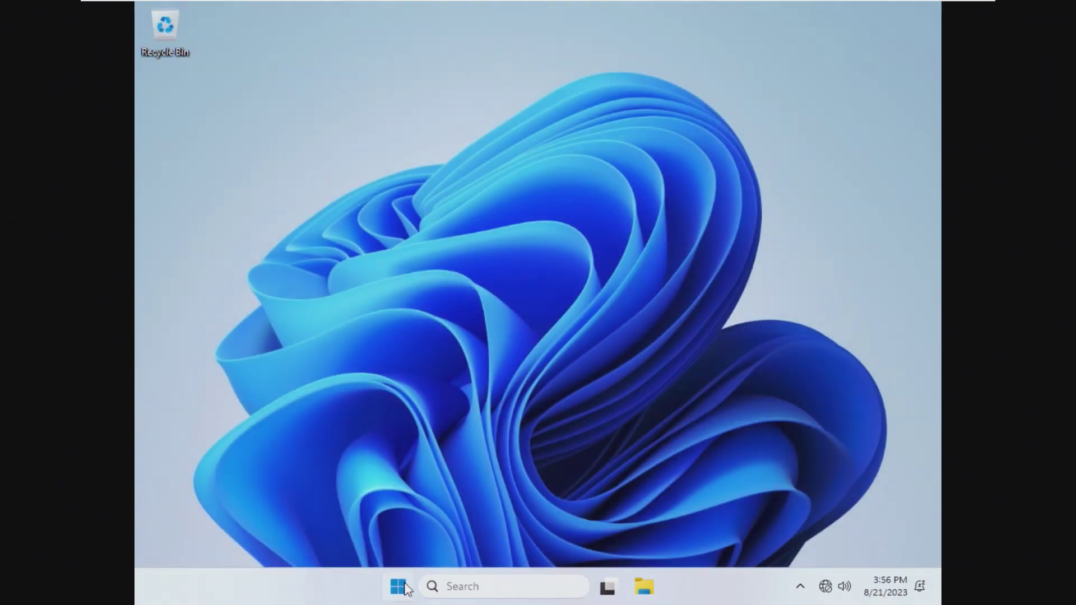
# - Browse This PC to Local Disk (C:) in File Explorer, select its five folders, then close Explorer
pyautogui.click(397, 586)
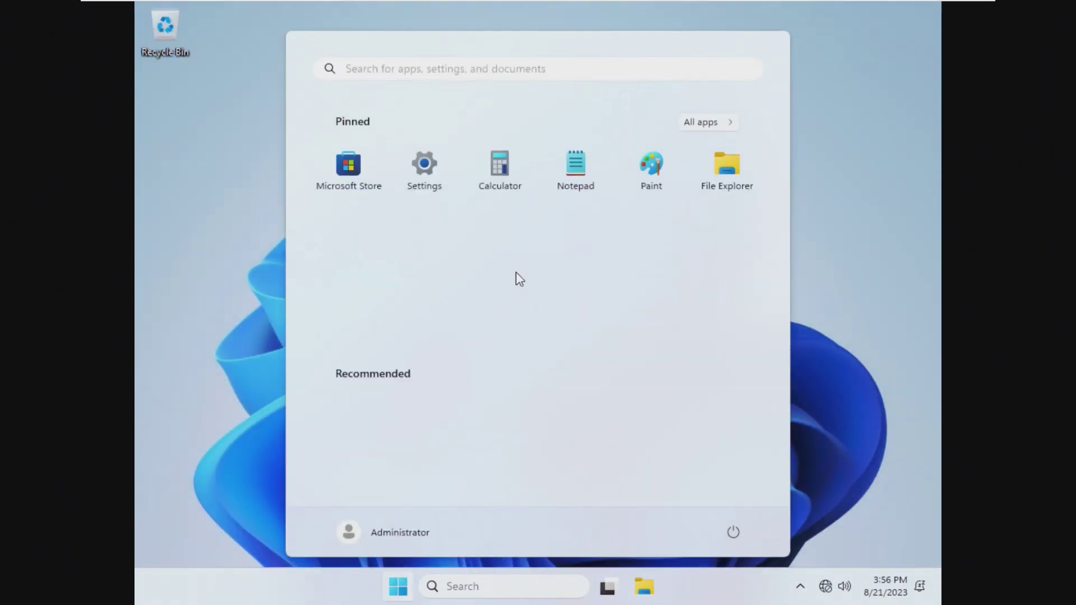
pyautogui.click(724, 171)
pyautogui.click(295, 412)
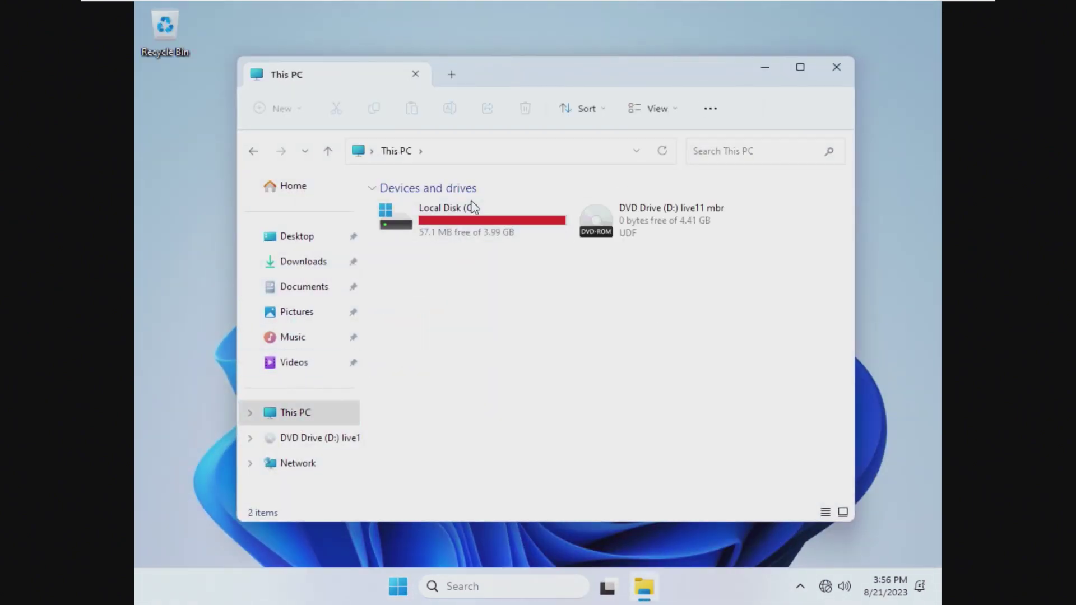
pyautogui.doubleClick(472, 209)
pyautogui.moveTo(498, 380); pyautogui.dragTo(524, 202)
pyautogui.click(836, 67)
# - Launch the Microsoft Store from the Start menu
pyautogui.rightClick(506, 470)
pyautogui.click(398, 586)
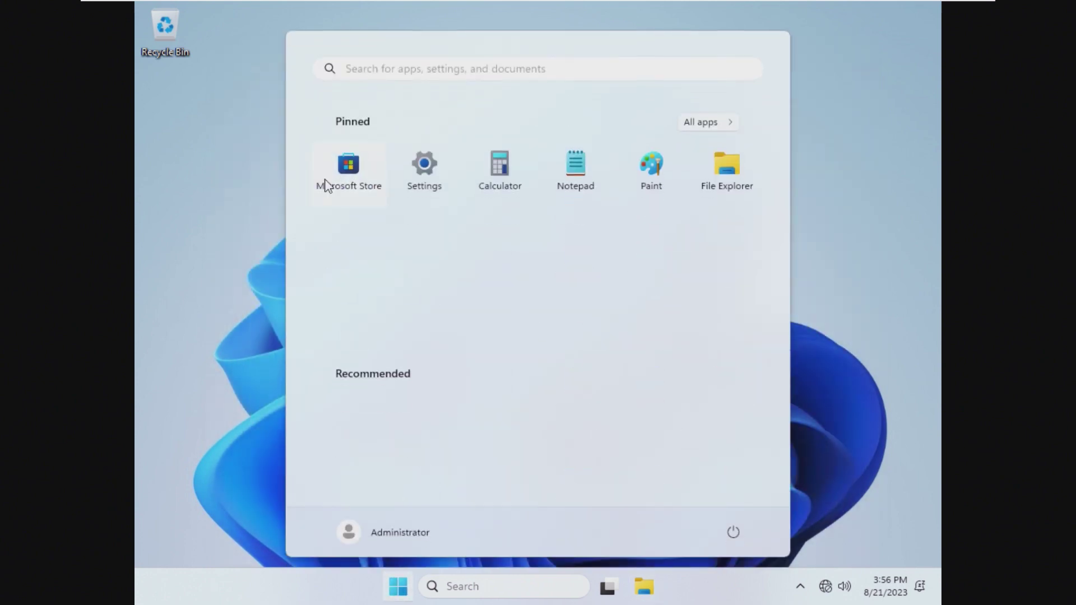
pyautogui.click(337, 181)
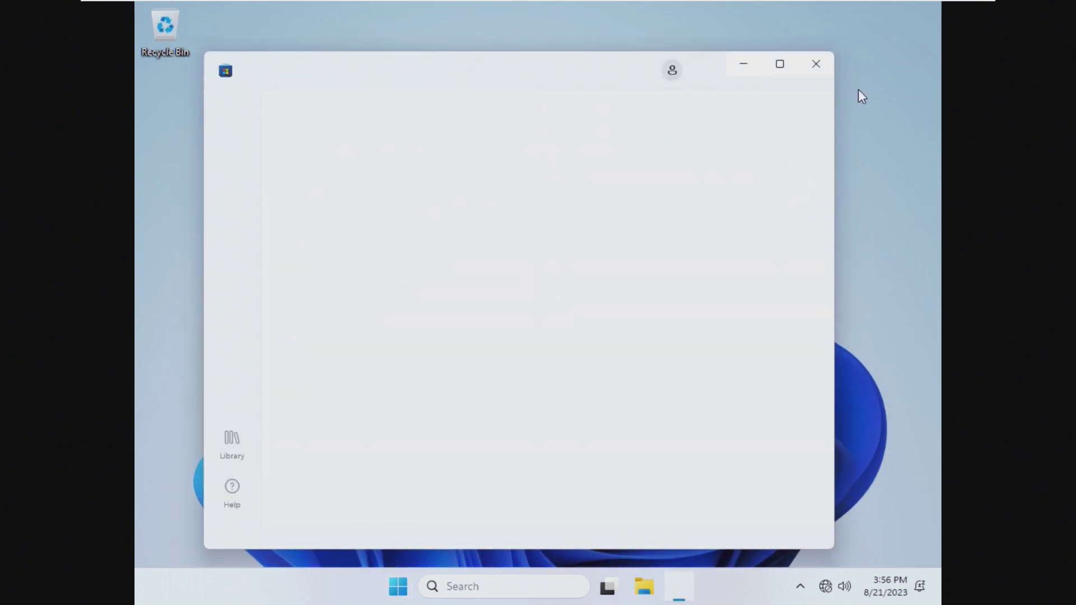